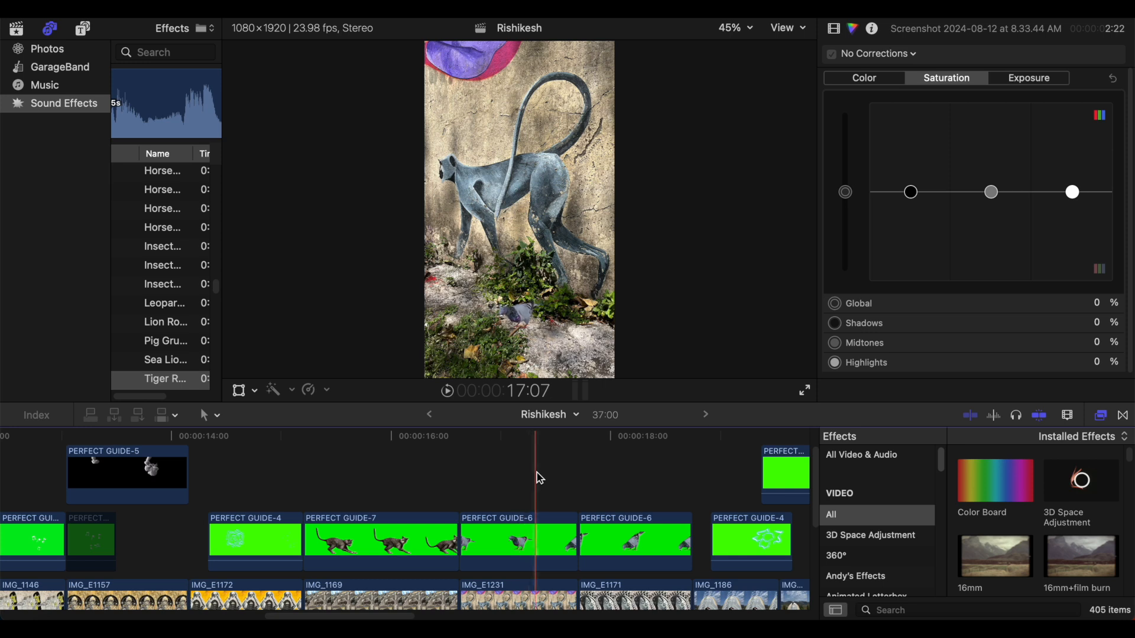
Add a Basic Title to the timeline and move it above the PERFECT GUIDE-4 and PERFECT GUIDE-7 clips, starting at about 14:12
scroll(539, 473, "left", 5)
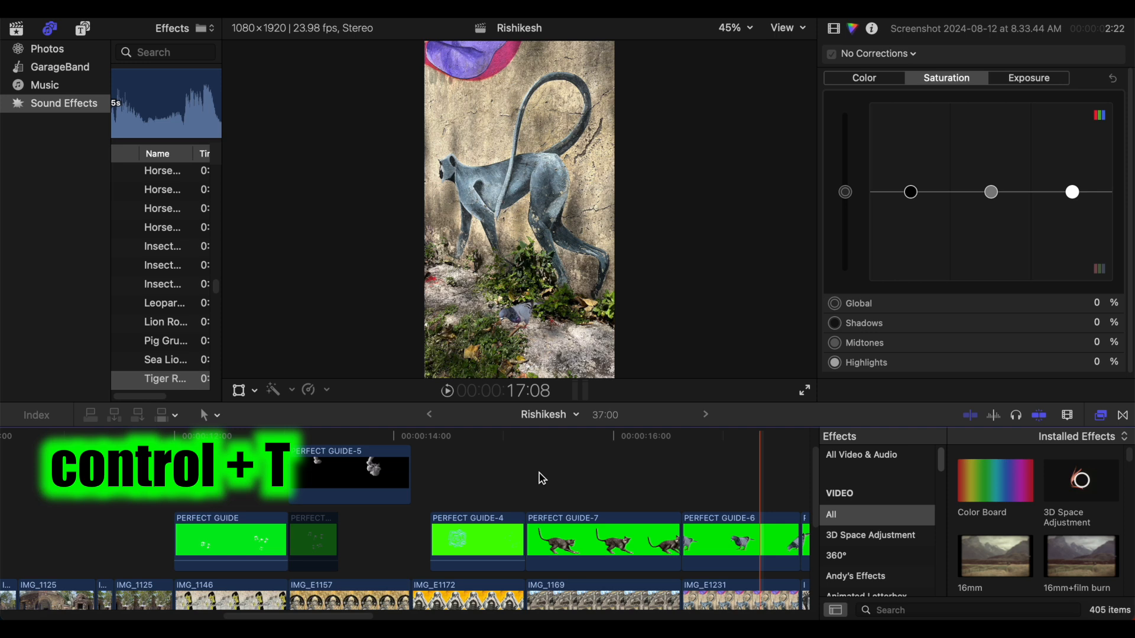
key("ctrl+t")
scroll(542, 478, "right", 10)
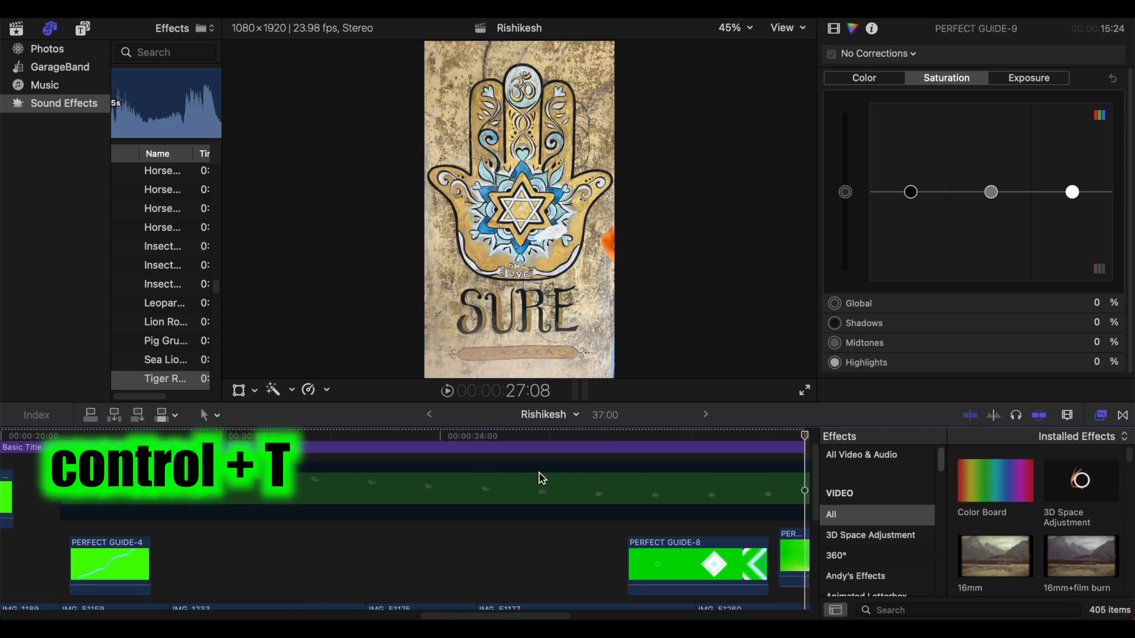
left_click_drag(248, 474, 100, 473)
scroll(461, 474, "left", 7)
left_click_drag(476, 479, 317, 473)
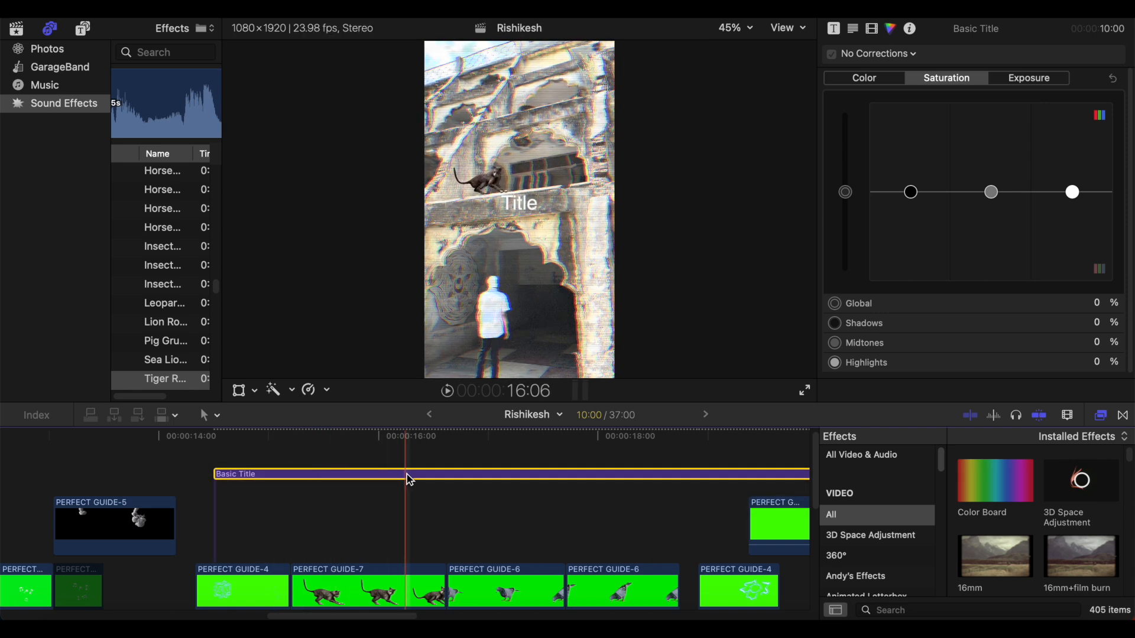
Replace the Basic Title's text with ADD TEXT and set its font to Impact Regular
left_click(853, 31)
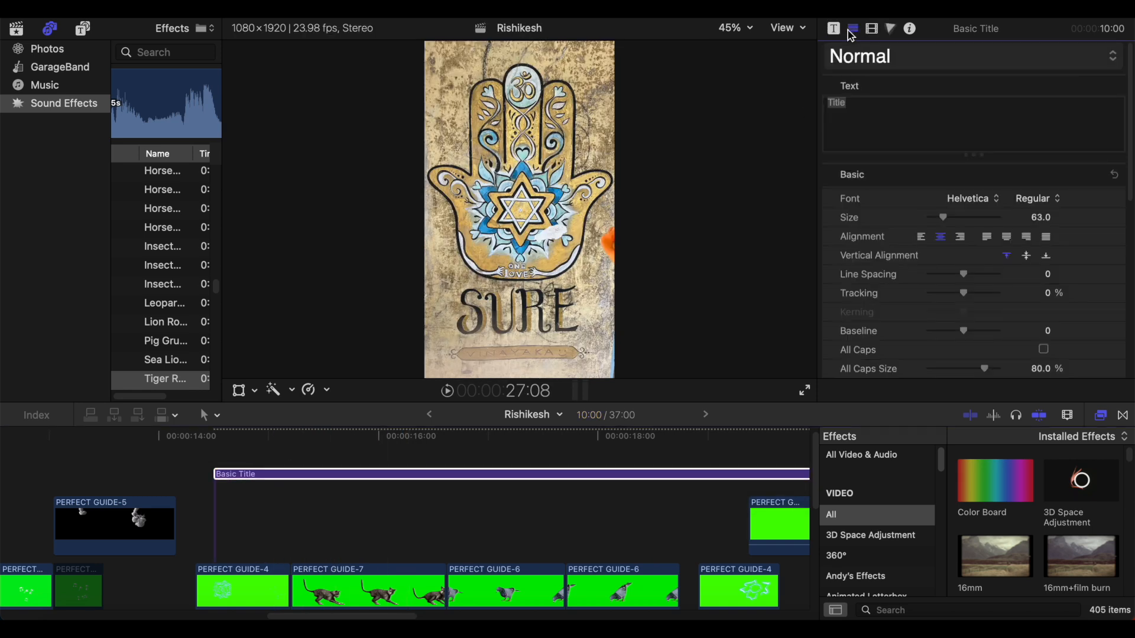
left_click_drag(864, 104, 794, 104)
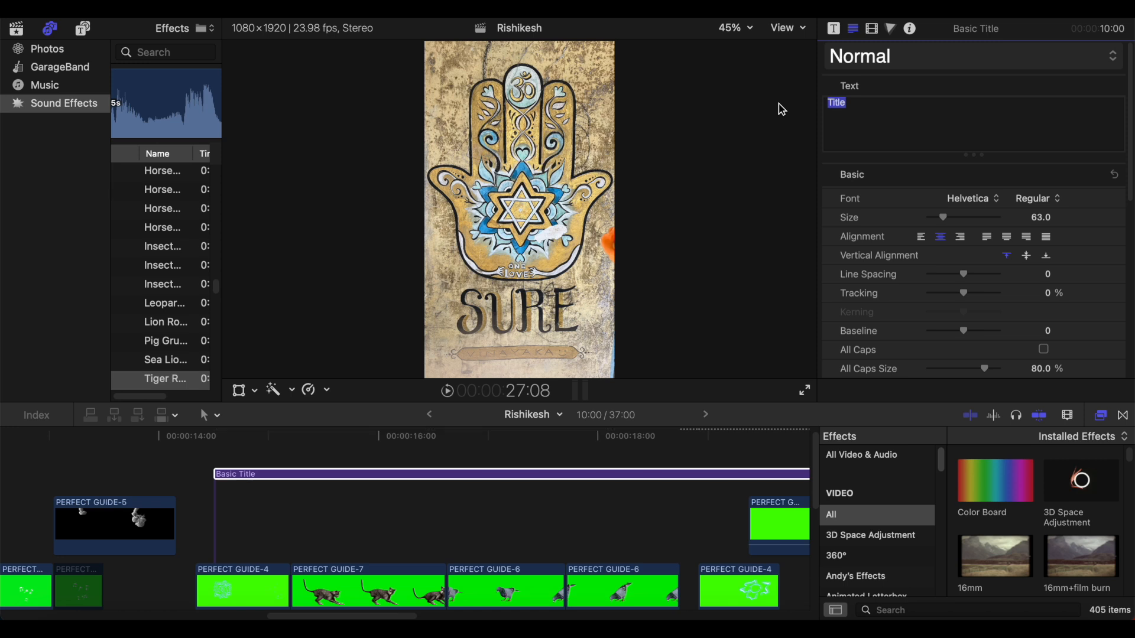
type("ADD TEXT")
left_click(974, 198)
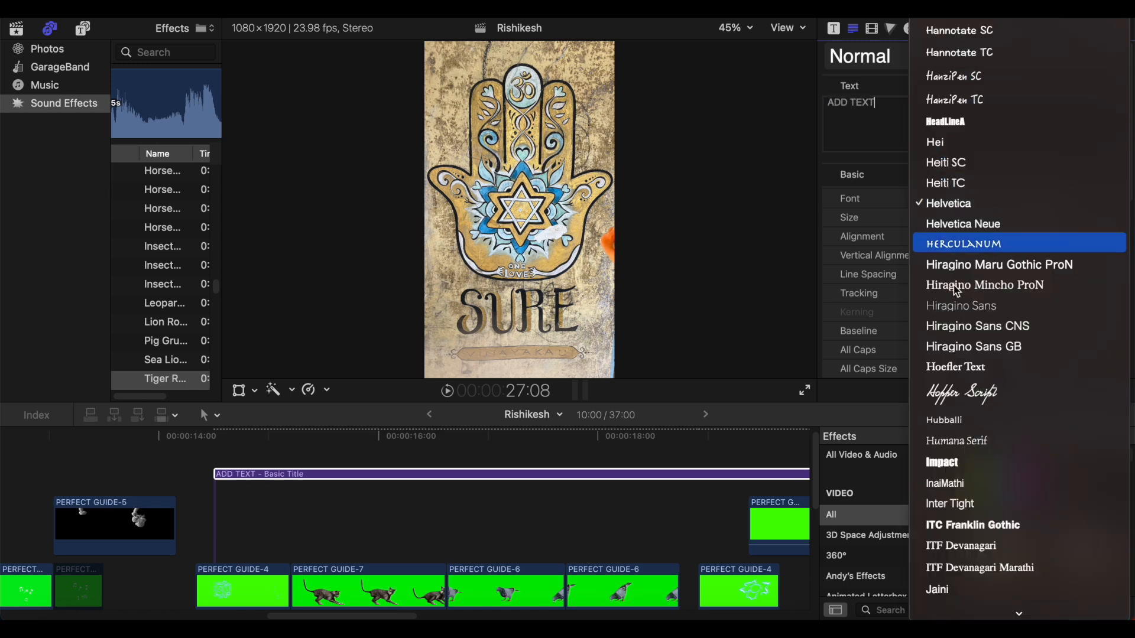
left_click(974, 473)
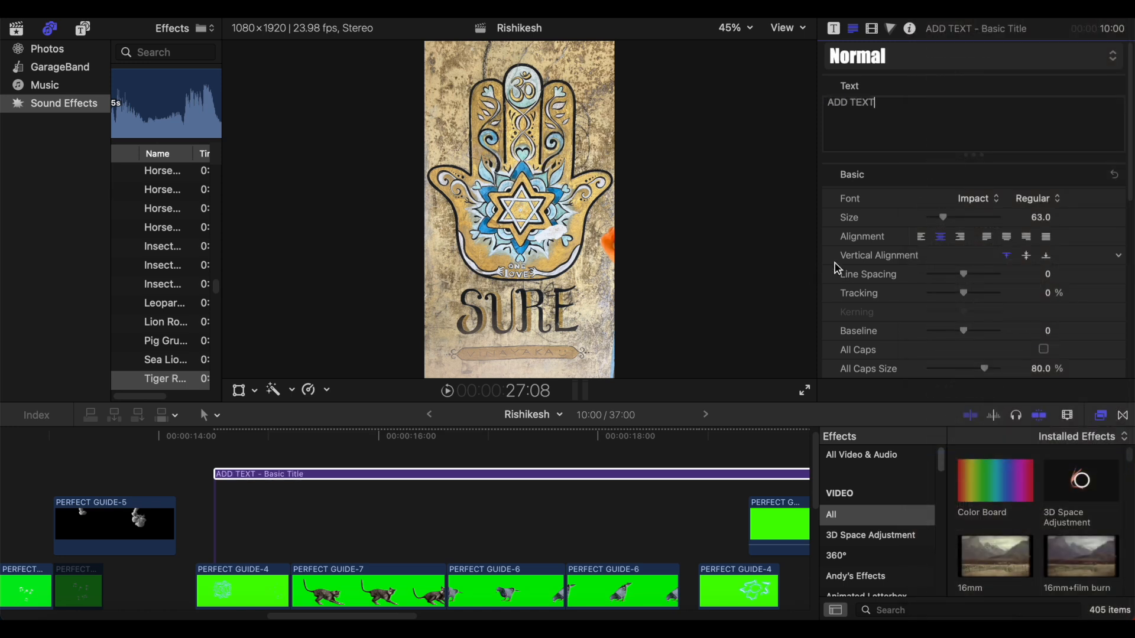
scroll(998, 245, "down", 3)
left_click(1038, 137)
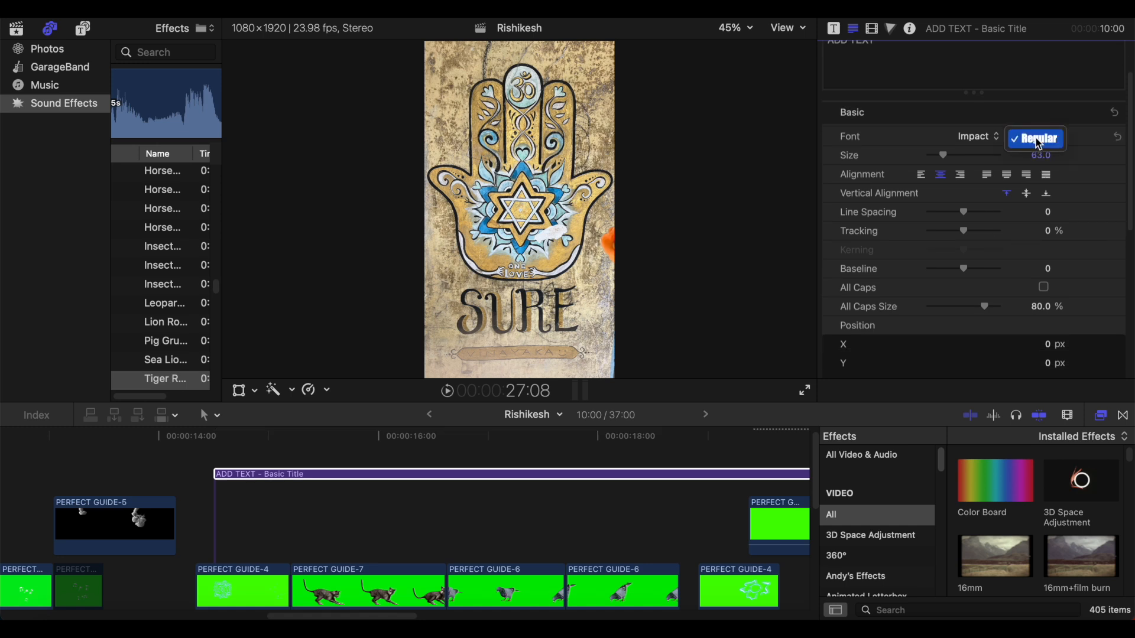
left_click(1039, 140)
Preview the ADD TEXT title over the footage and change its face color to Licorice black
scroll(1028, 171, "down", 3)
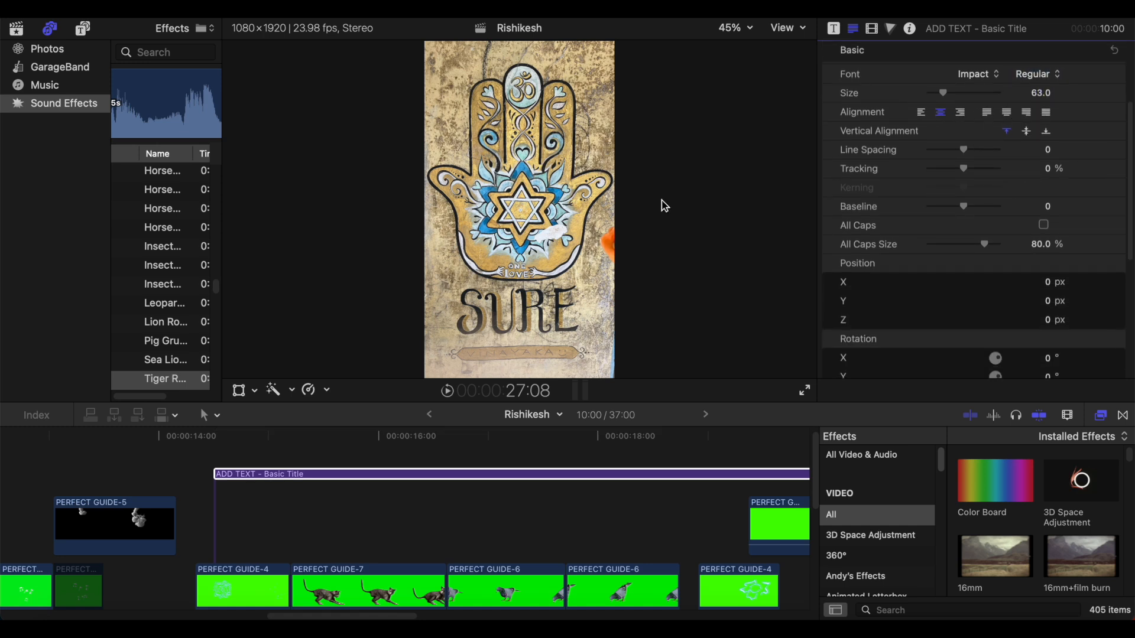
left_click(288, 474)
scroll(1062, 254, "down", 10)
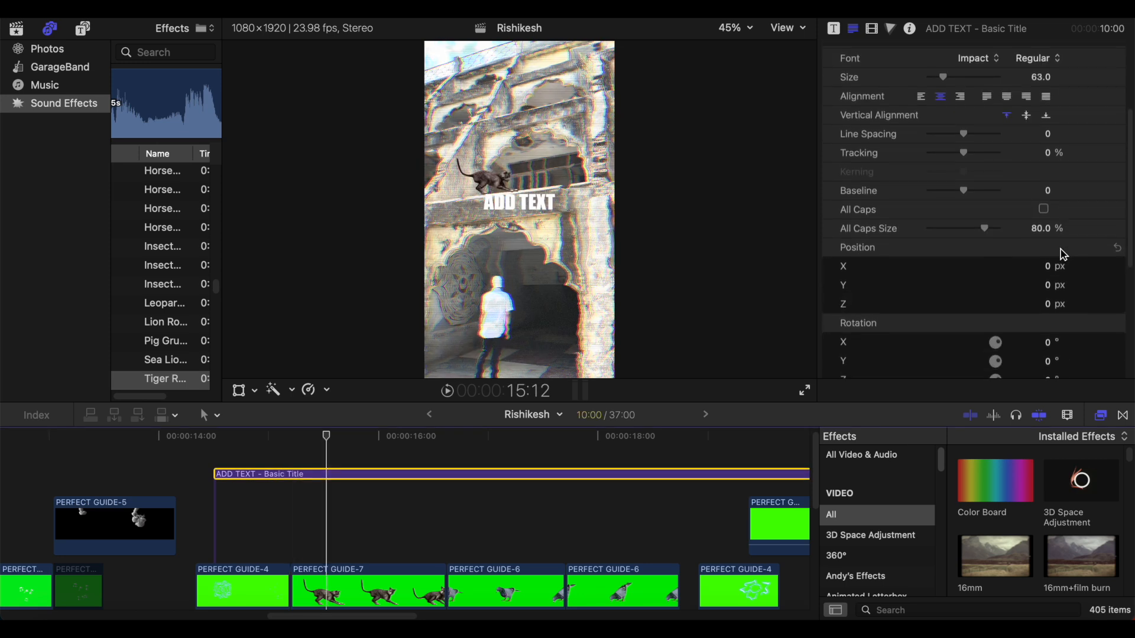
scroll(1062, 254, "down", 5)
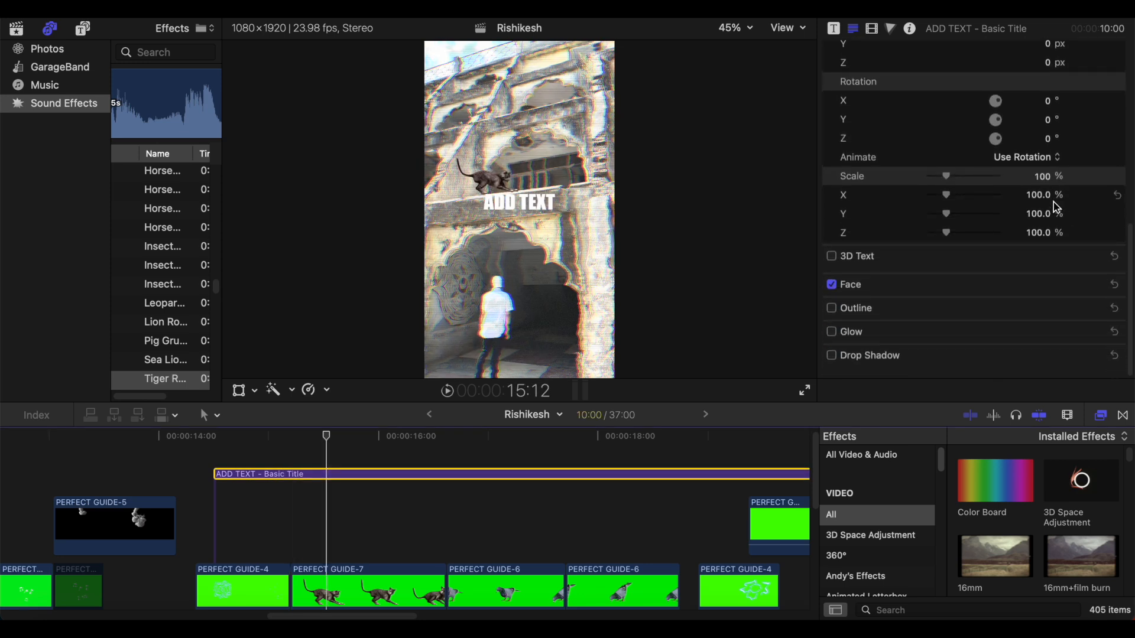
left_click(1094, 304)
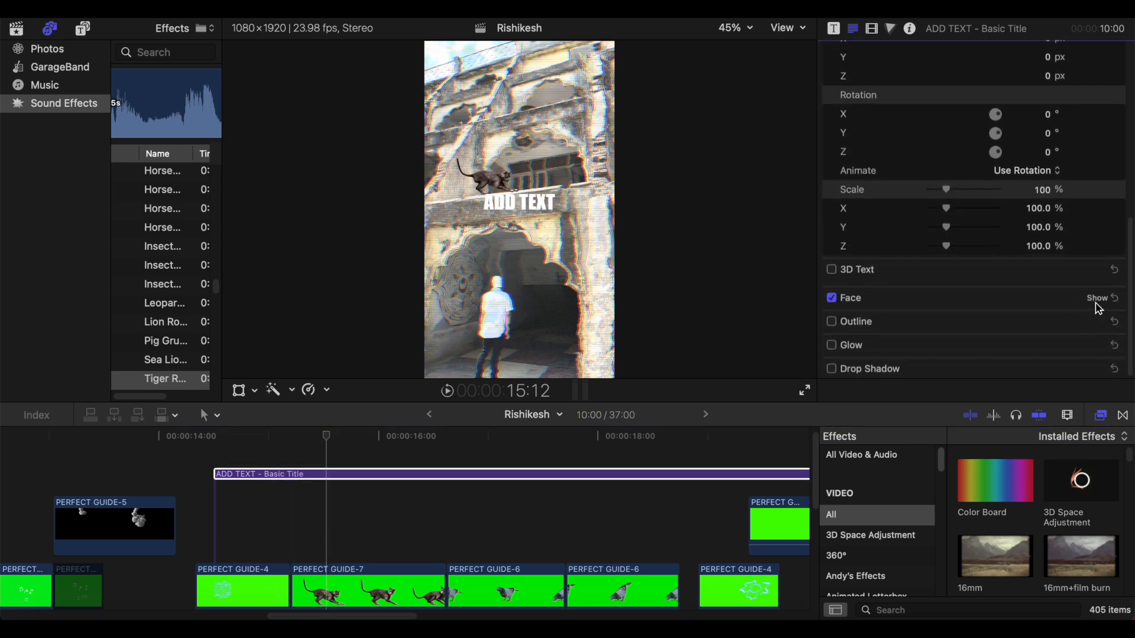
left_click(1029, 337)
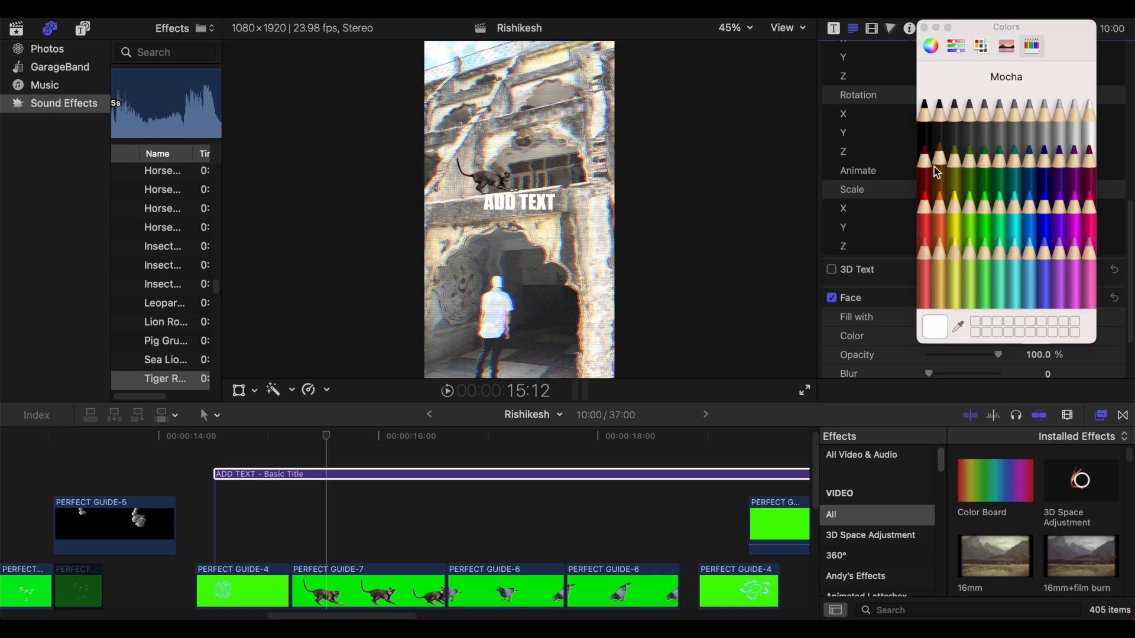
left_click(928, 135)
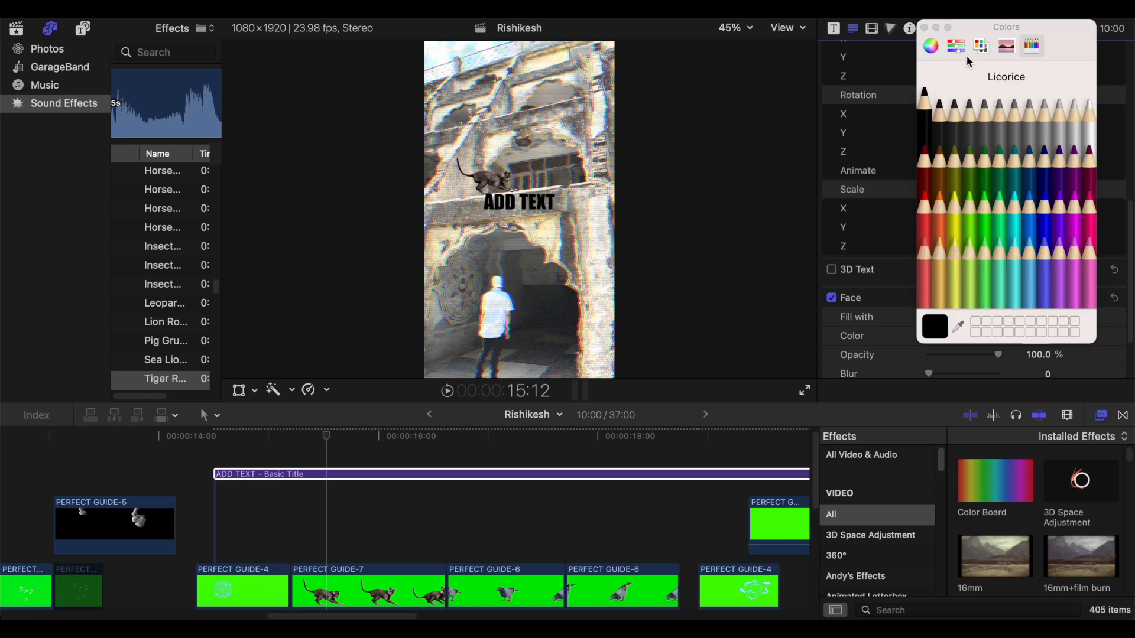
left_click(926, 29)
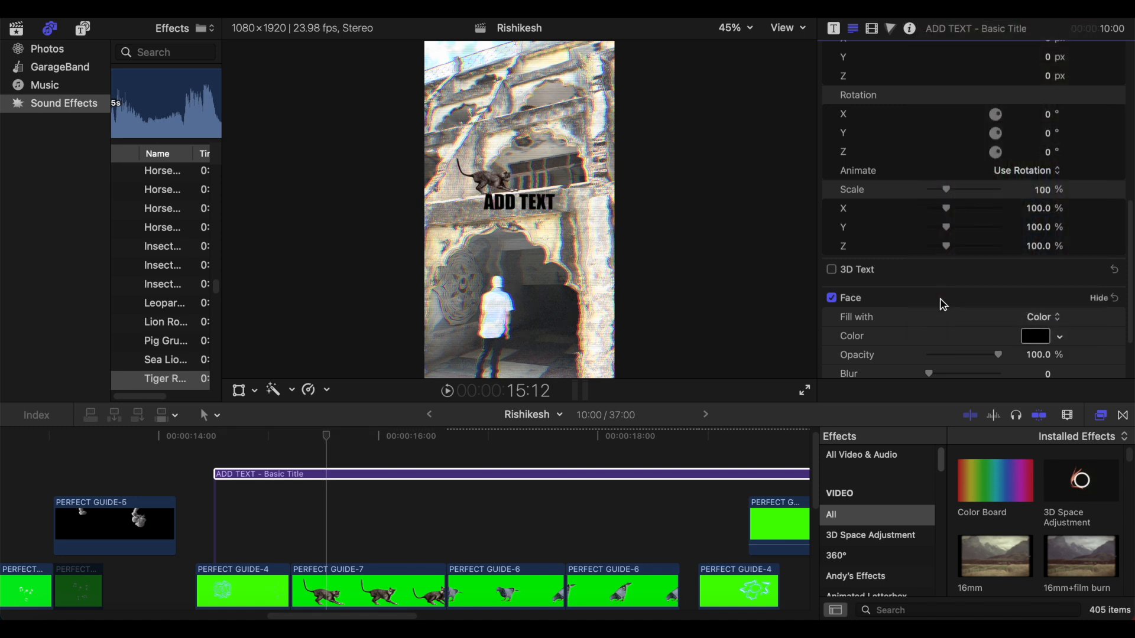
Enable the ADD TEXT title's outline and set it to Turquoise with a blur of 10 and a width of 7
scroll(963, 289, "down", 3)
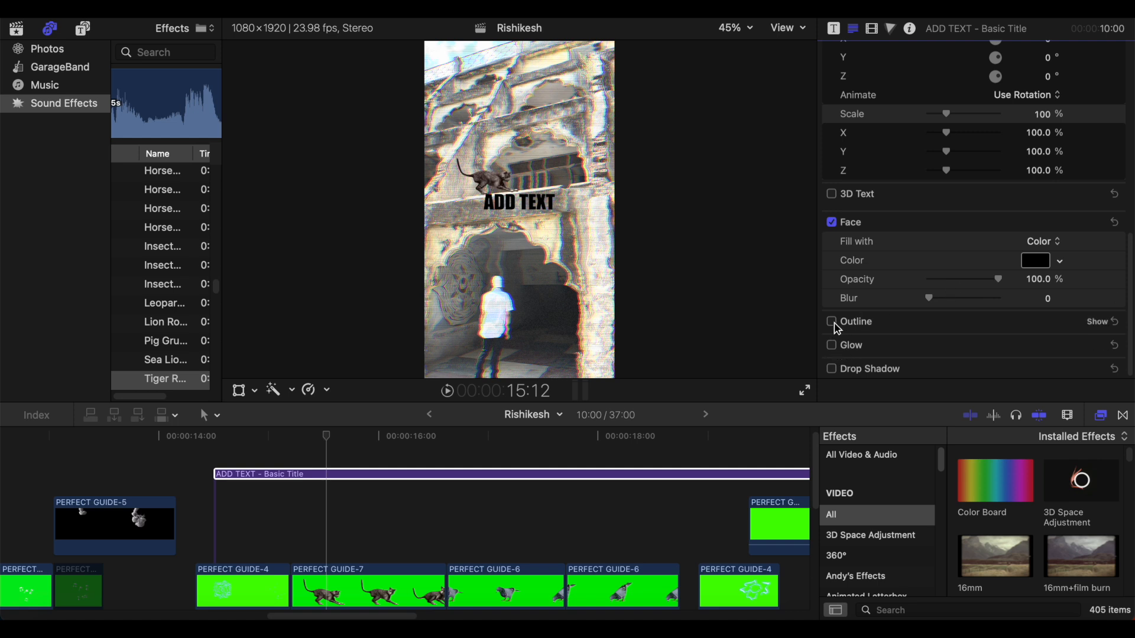
left_click(834, 322)
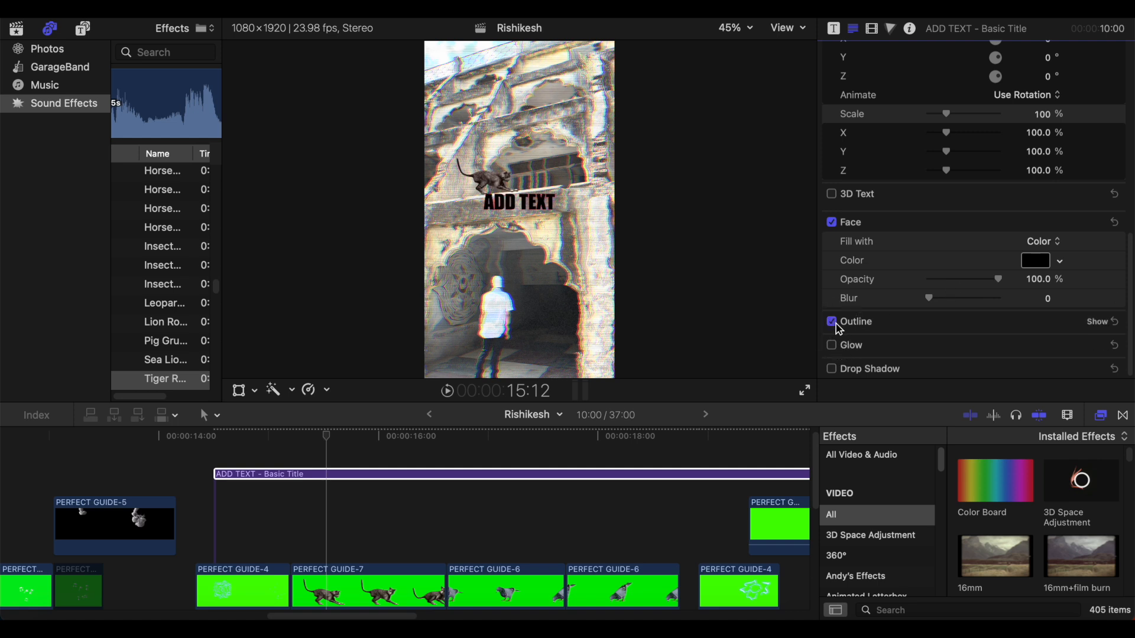
left_click(1096, 322)
scroll(975, 320, "down", 3)
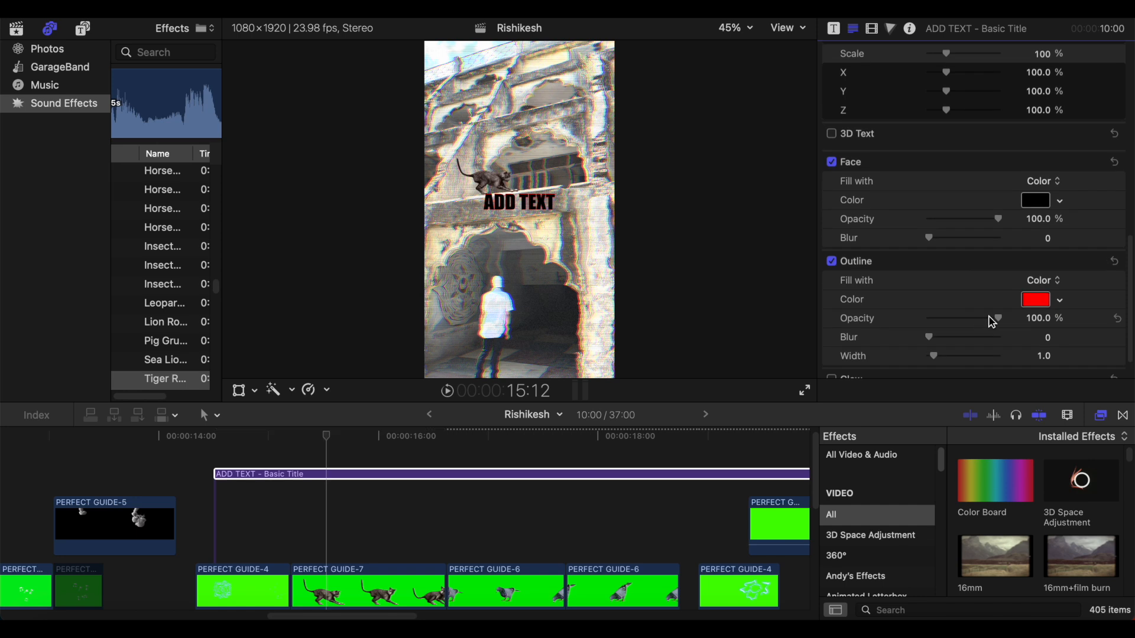
scroll(991, 321, "down", 1)
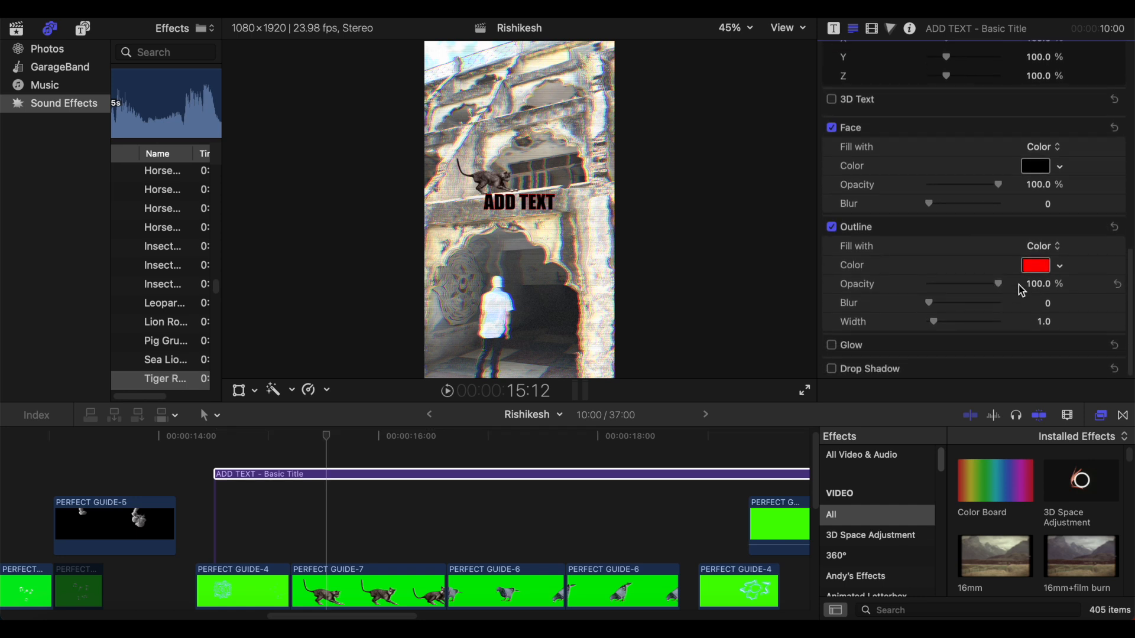
left_click(1041, 271)
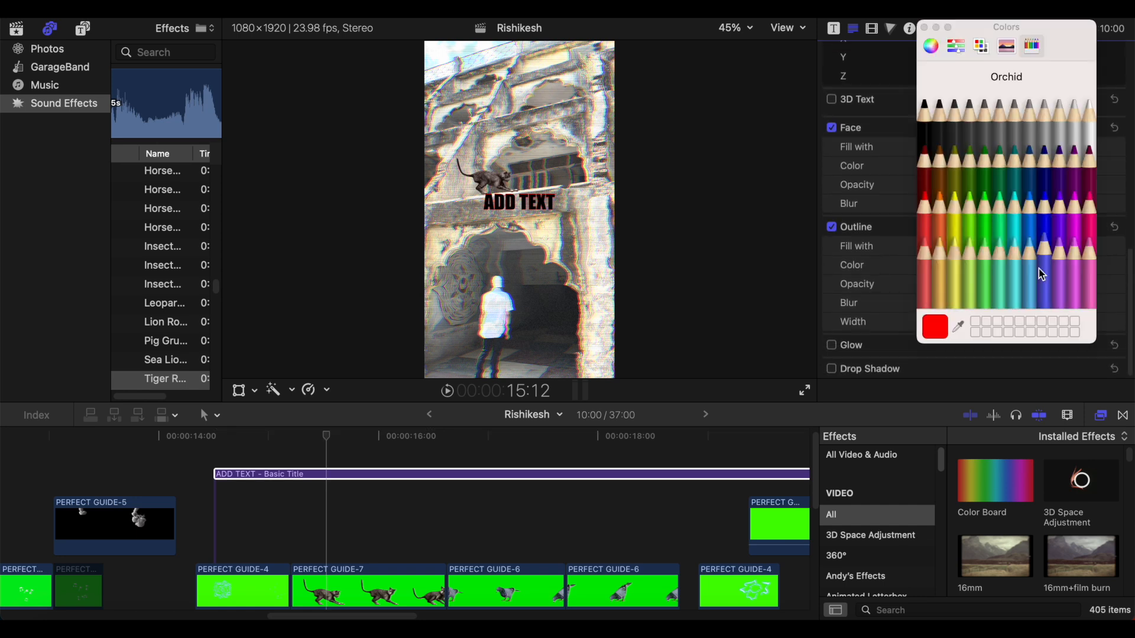
left_click(1089, 128)
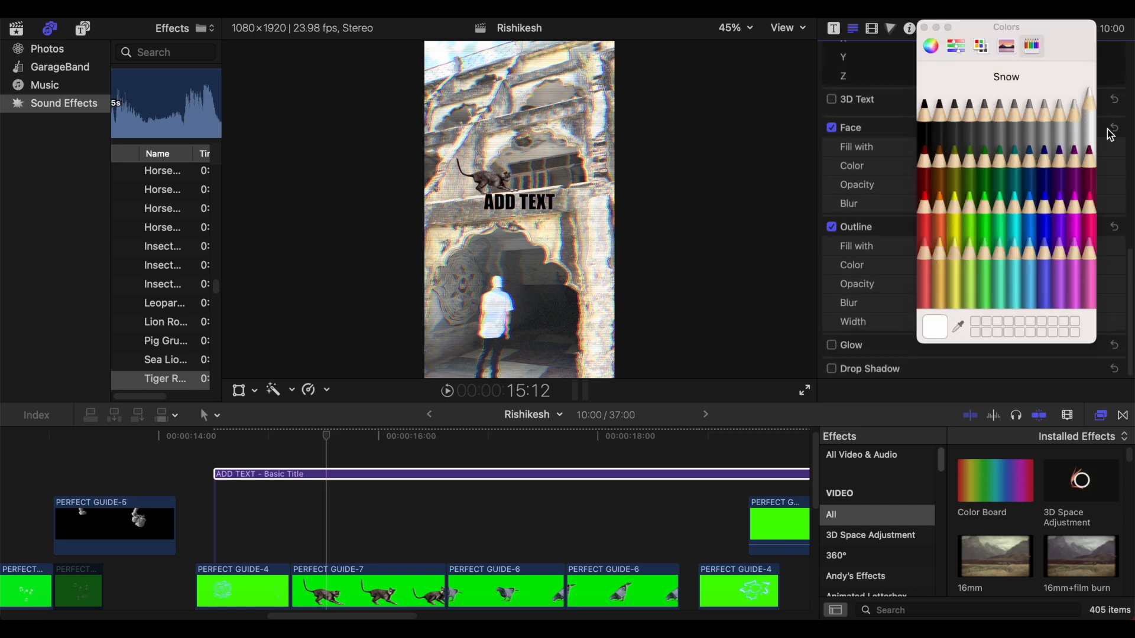
left_click(1019, 208)
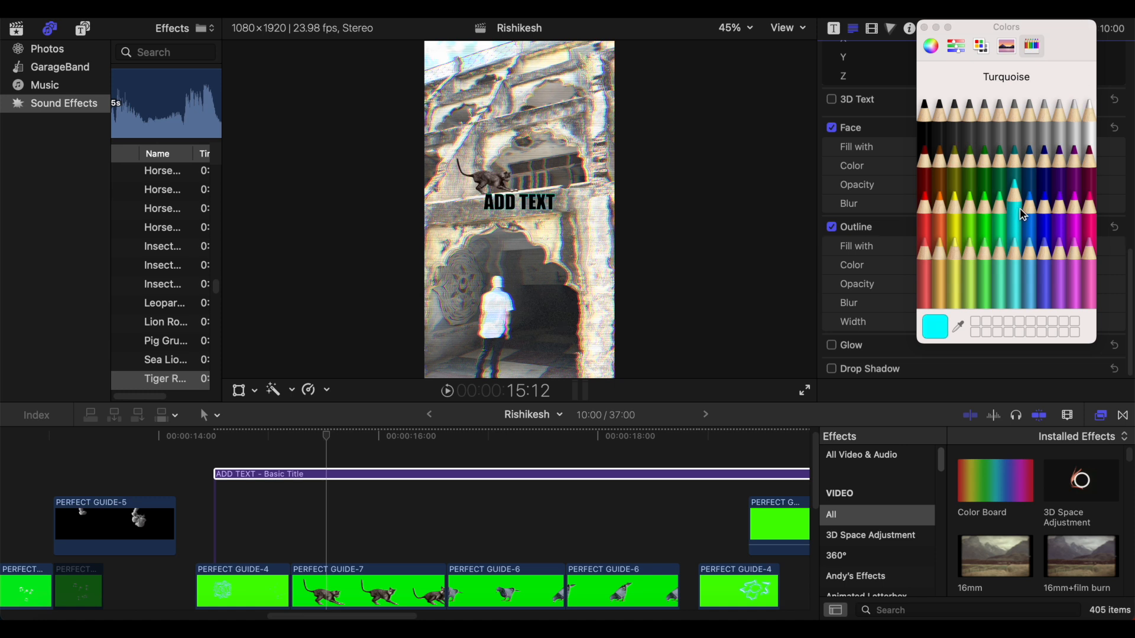
left_click(924, 27)
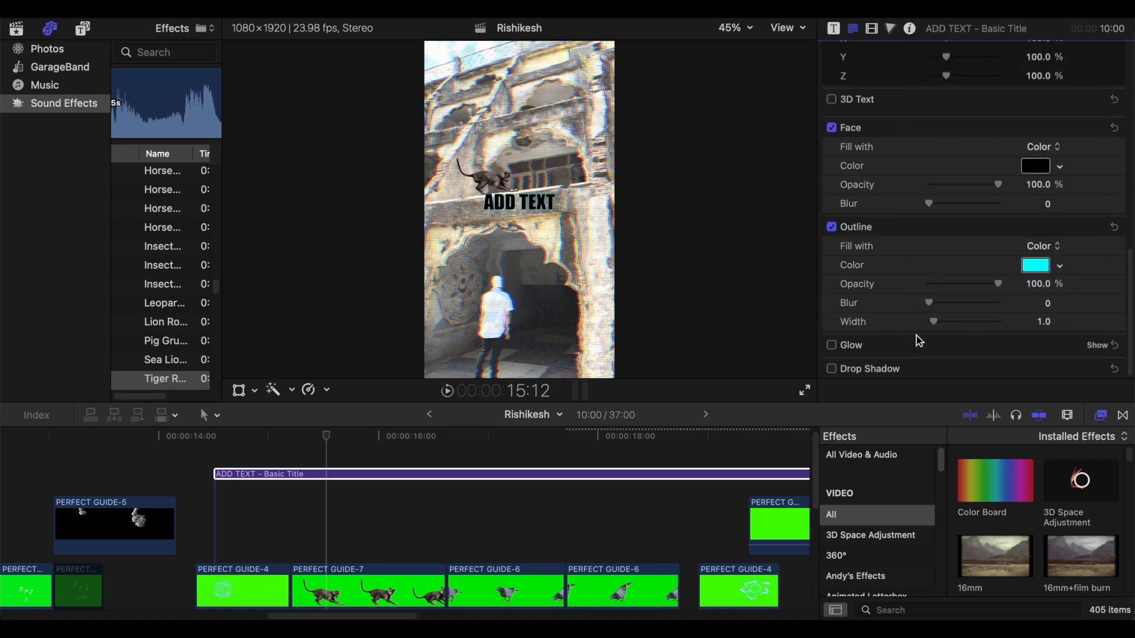
left_click_drag(935, 325, 1074, 309)
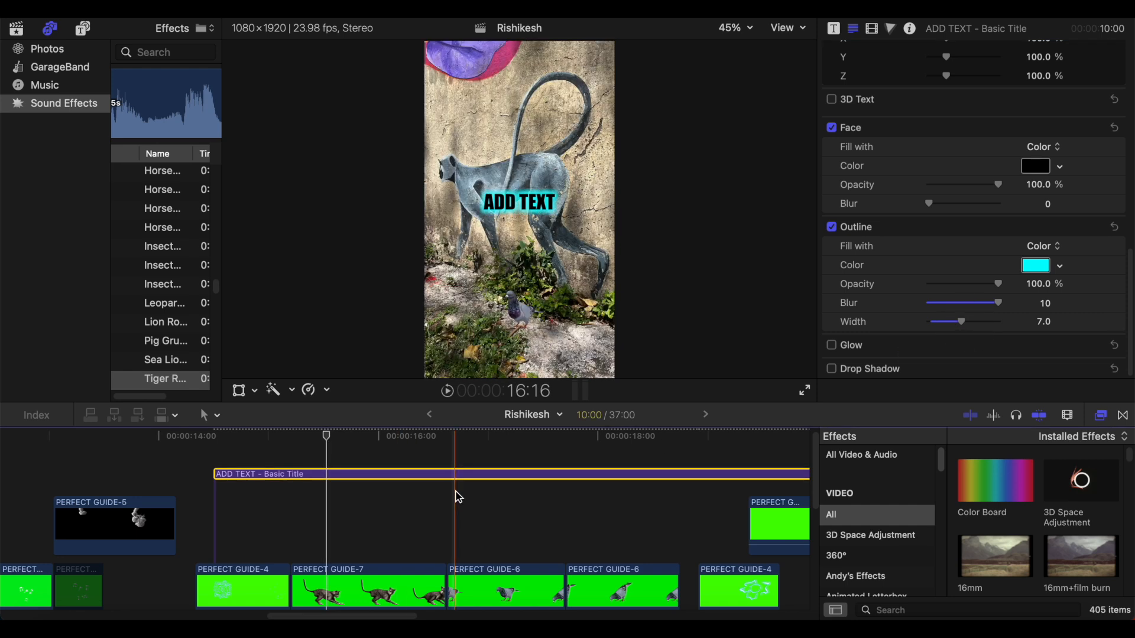
scroll(456, 493, "up", 1)
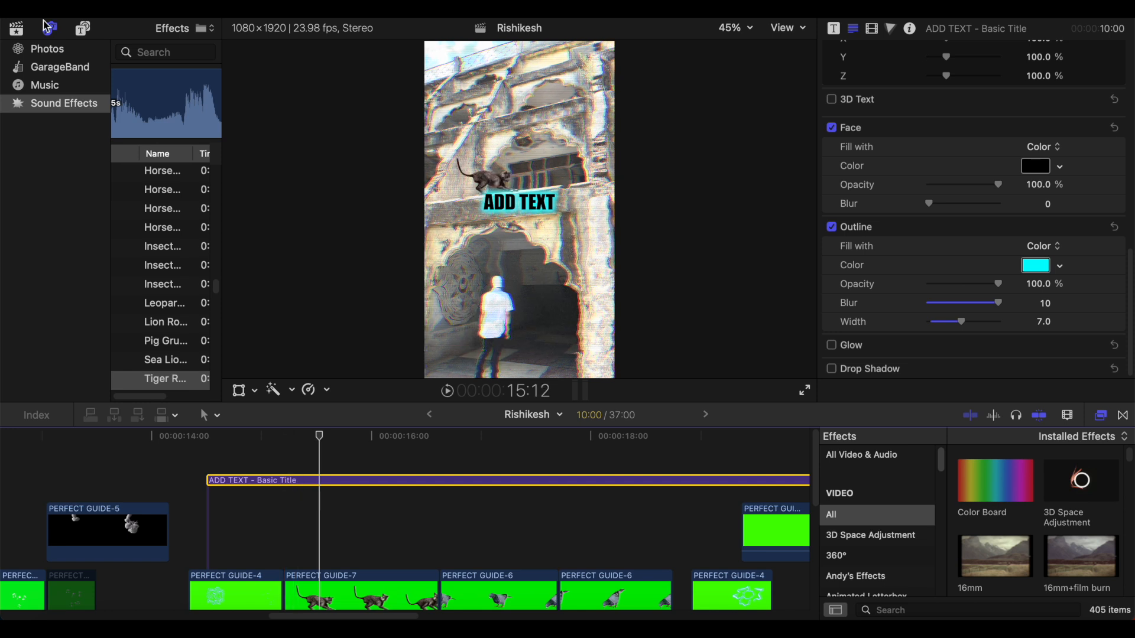
Search the installed titles for "cus" and place the plain Custom title on the timeline above the ADD TEXT title
left_click(83, 28)
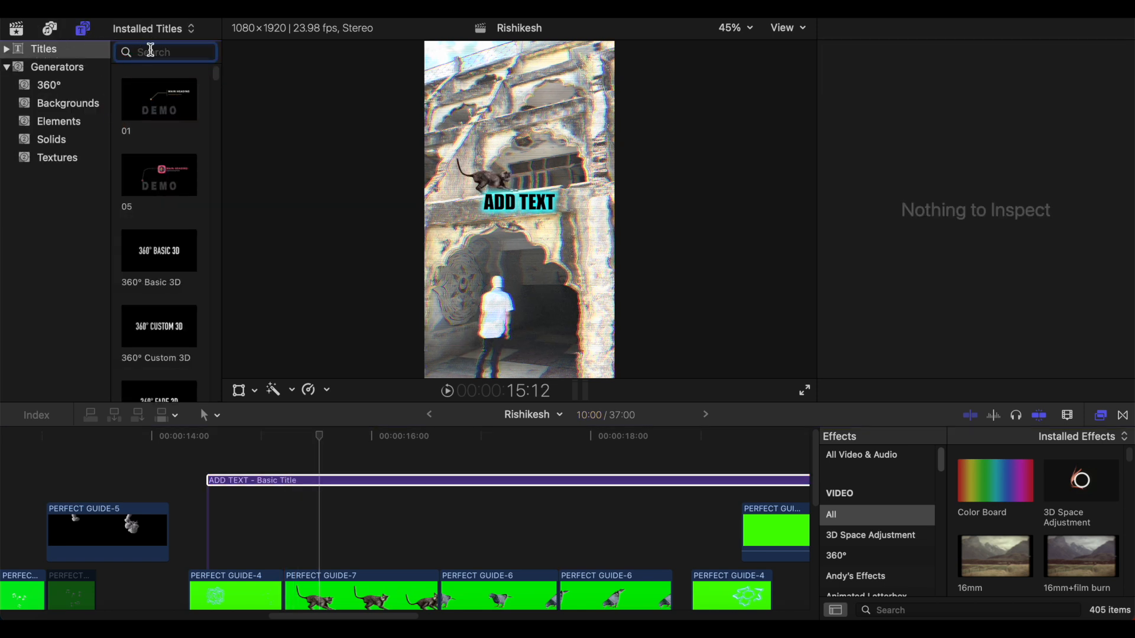
type("cus")
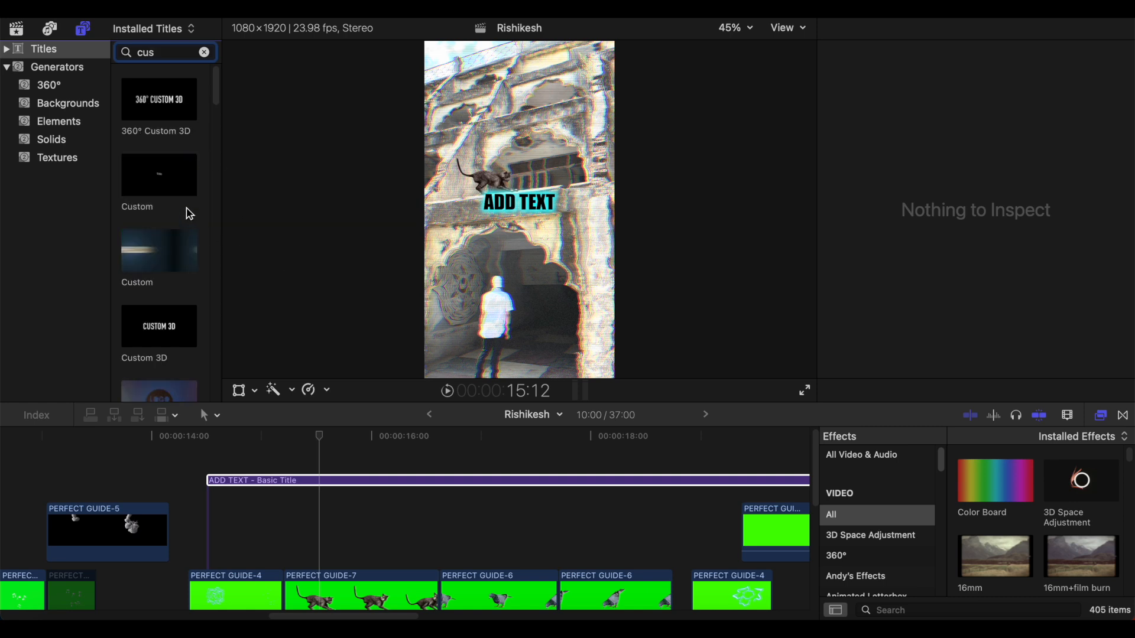
left_click_drag(164, 180, 338, 447)
Delete the ADD TEXT title and move the Custom title earlier, starting at about 14:16 above the PERFECT GUIDE-4 clip
left_click(343, 480)
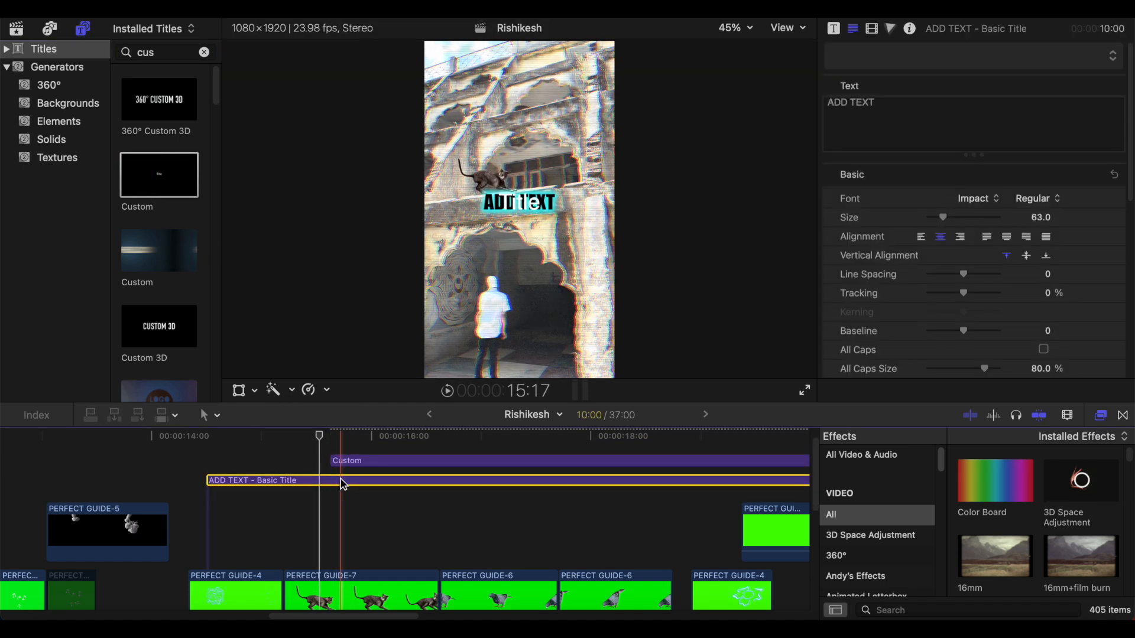
key("Delete")
left_click_drag(359, 481, 255, 480)
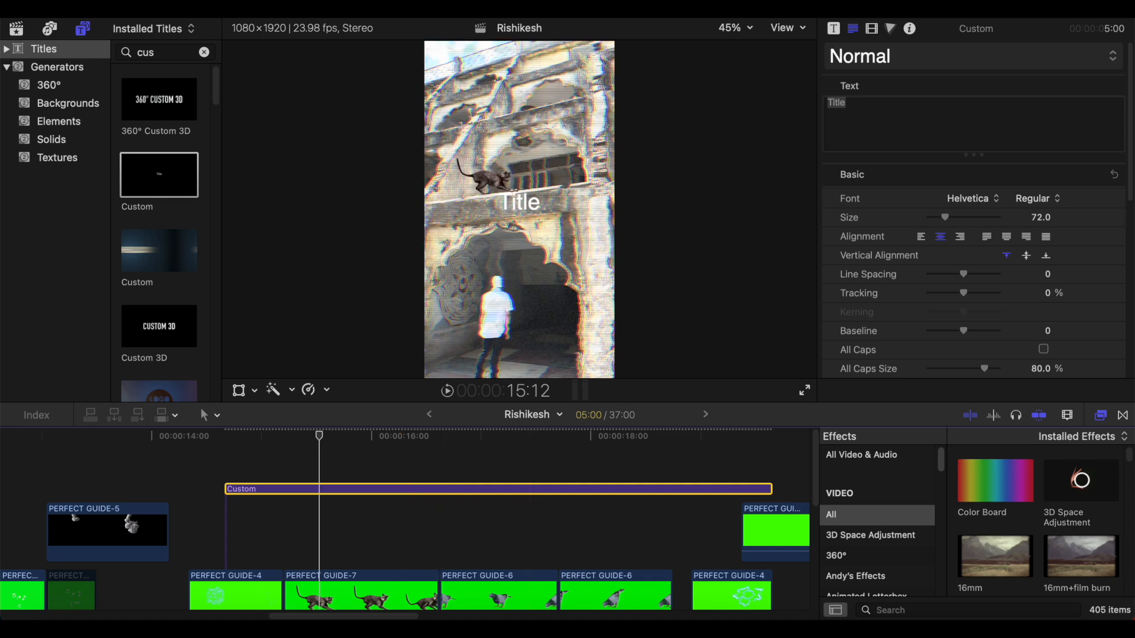
Look through the Custom title's published parameters and replace its text with TEXT
left_click(833, 31)
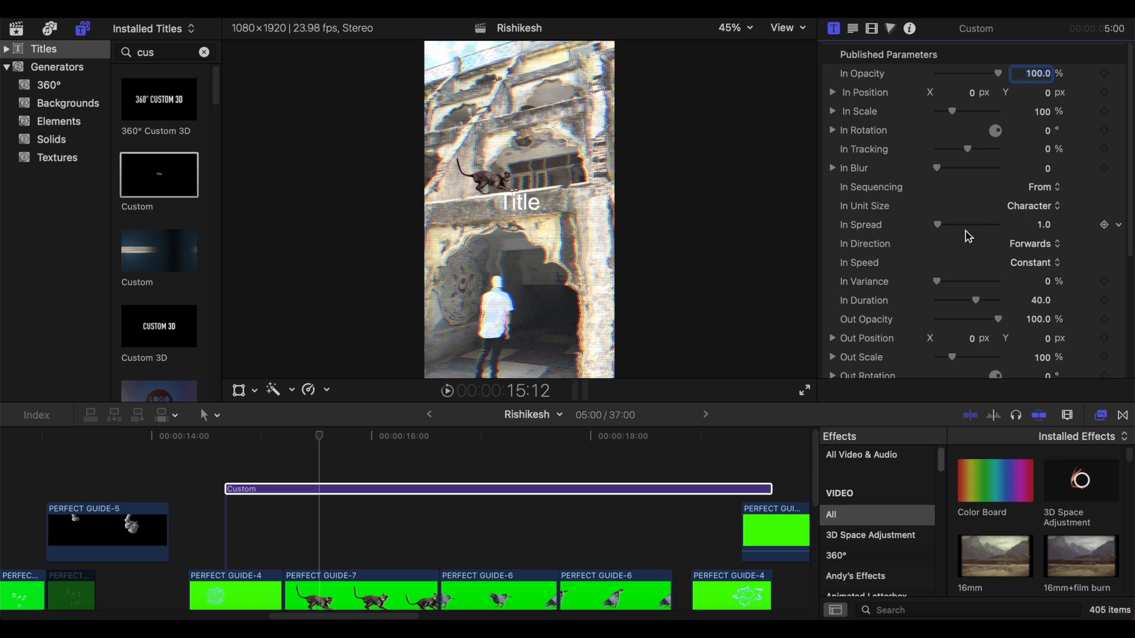
scroll(965, 234, "down", 8)
scroll(965, 235, "up", 8)
left_click(852, 30)
left_click_drag(888, 125, 792, 106)
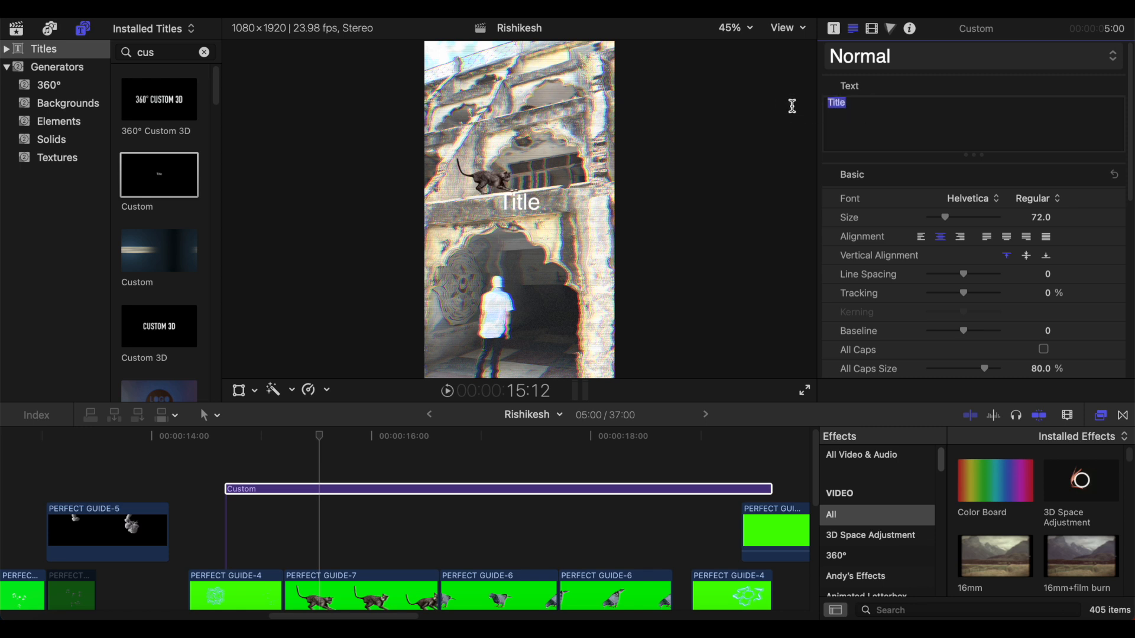
type("TEXT")
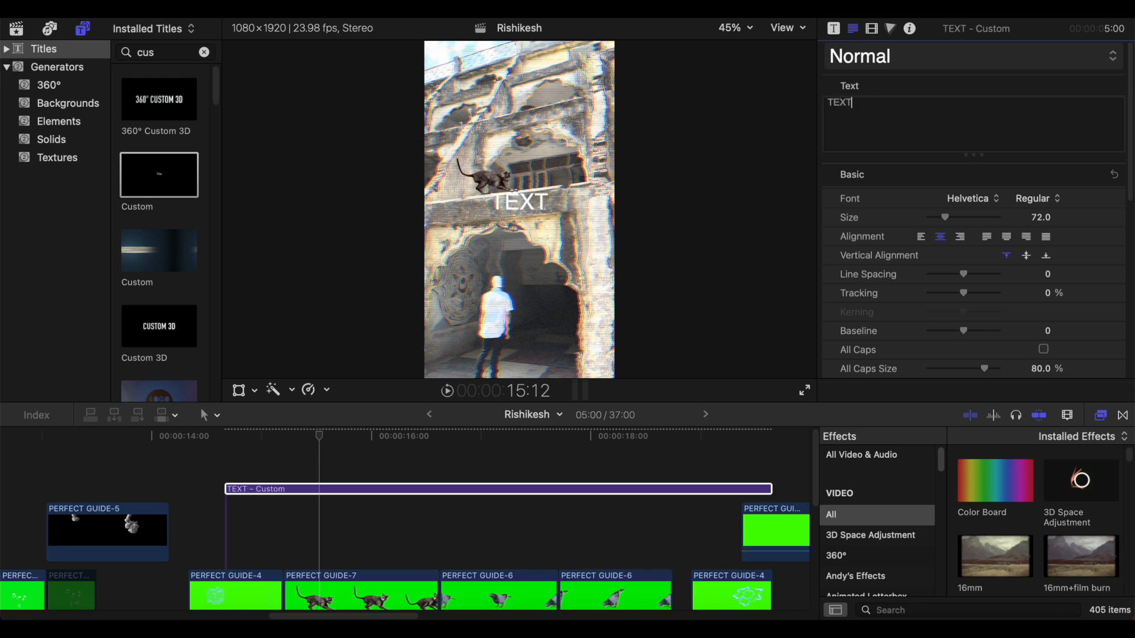
Set the TEXT title to Impact at size 288 and move it down in the frame to about X -7, Y -393 px
left_click(961, 205)
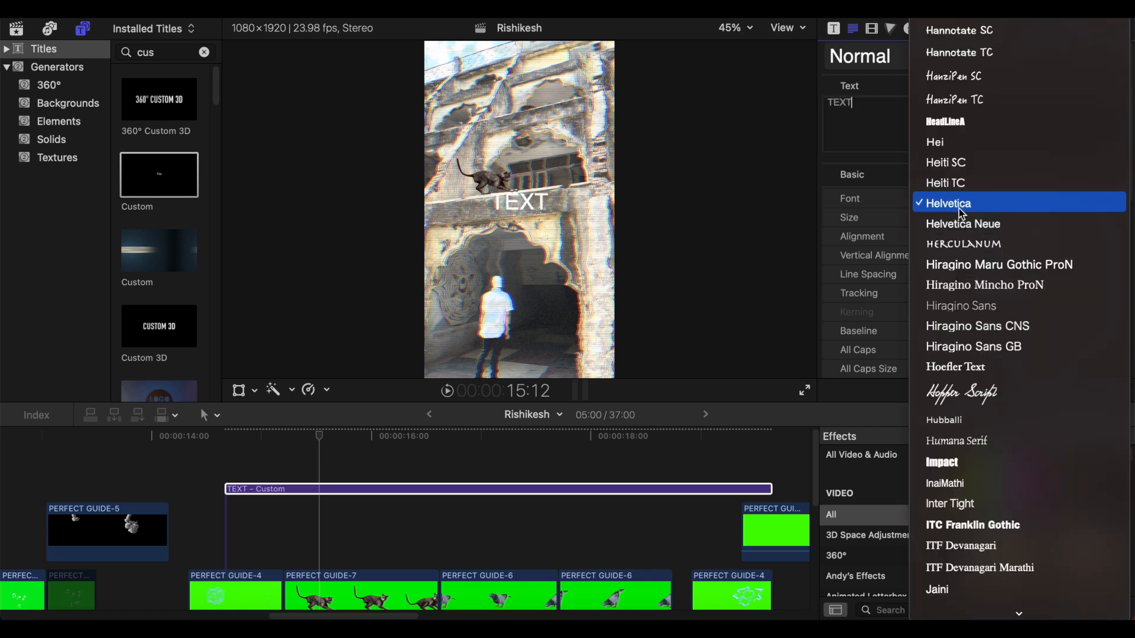
left_click(975, 461)
left_click_drag(948, 224, 1026, 243)
left_click(239, 390)
left_click_drag(501, 176, 500, 247)
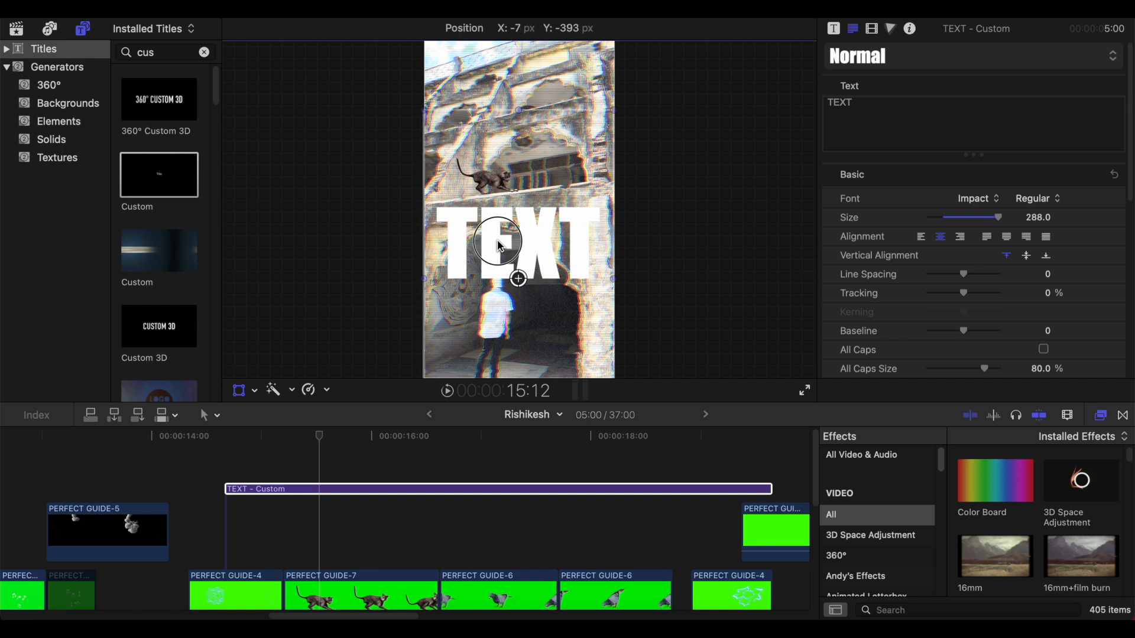
left_click(796, 61)
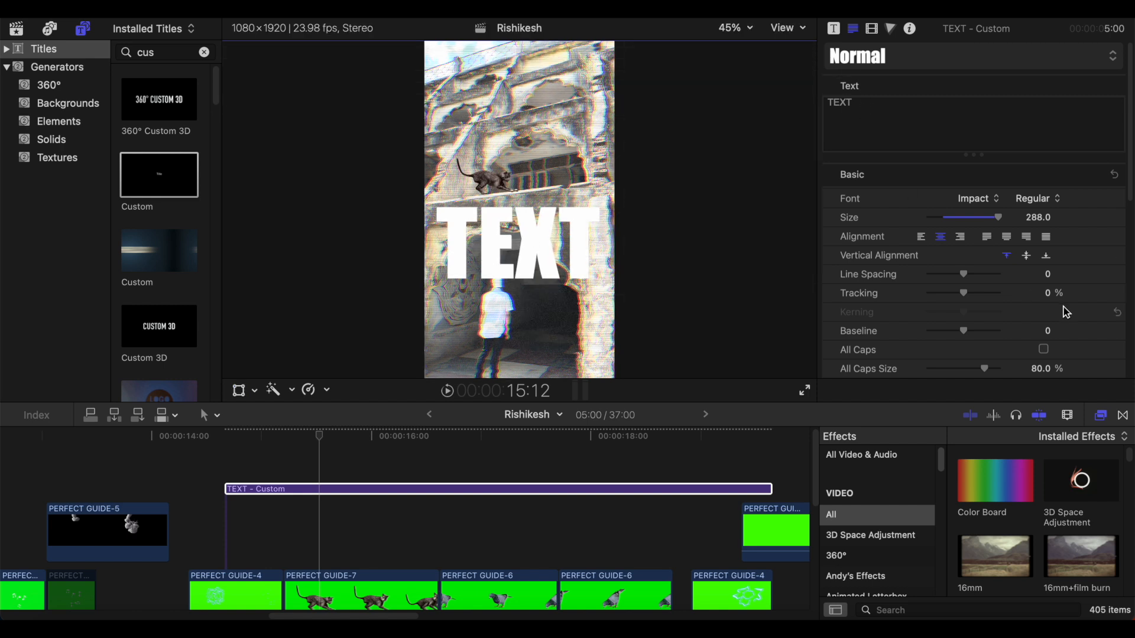
Change the TEXT title's face color to the Lemon yellow
scroll(1068, 308, "down", 12)
left_click(1097, 298)
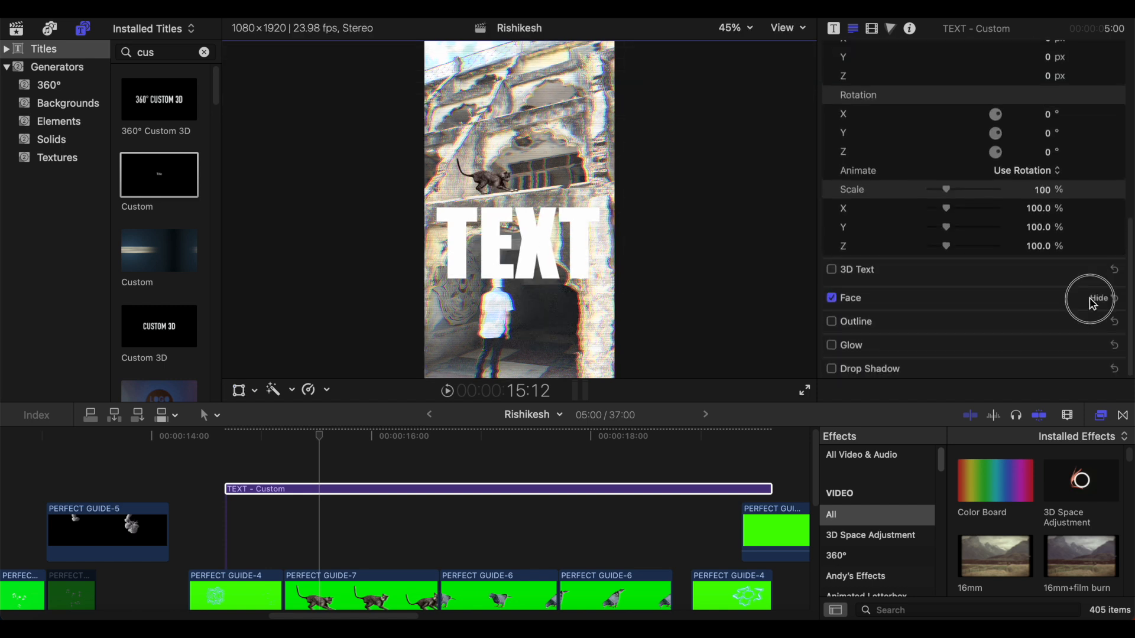
left_click(1033, 337)
left_click(955, 219)
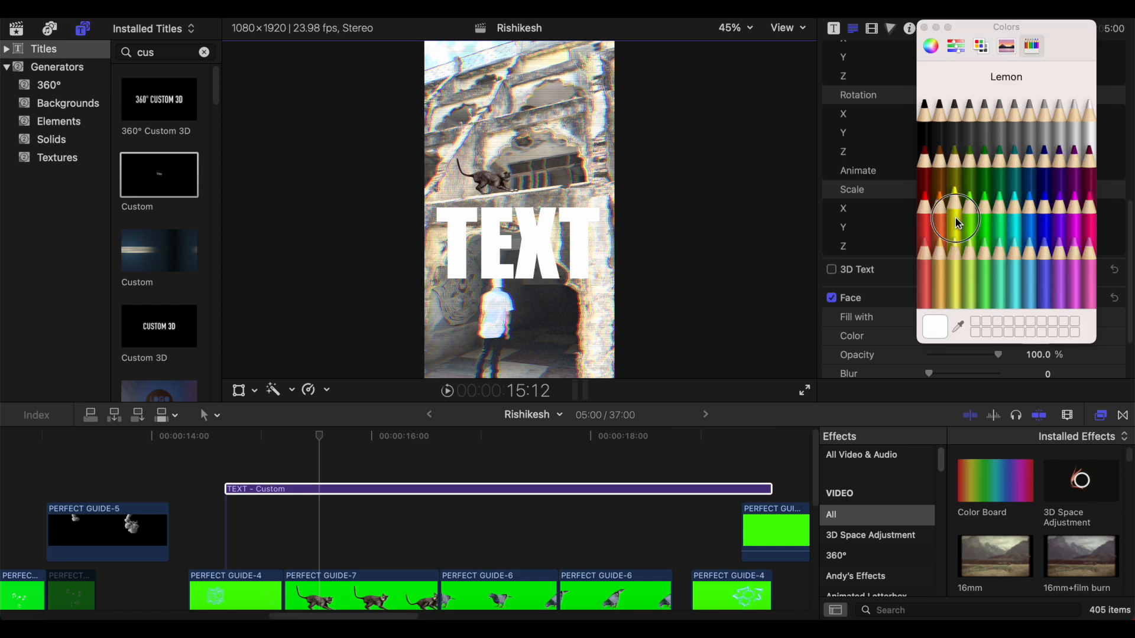
left_click(925, 28)
Add a black outline to the TEXT title with a width of 13 and a blur of 8.33
scroll(964, 222, "down", 3)
left_click(832, 322)
left_click(1093, 324)
scroll(1015, 275, "down", 3)
left_click(1035, 265)
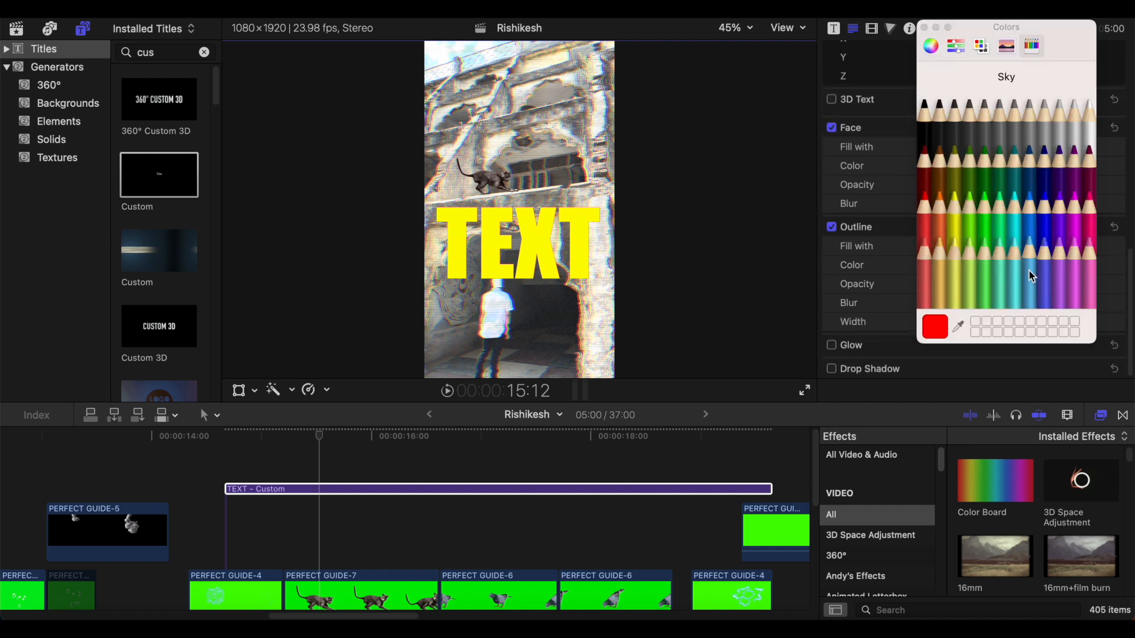
left_click(925, 118)
left_click(924, 28)
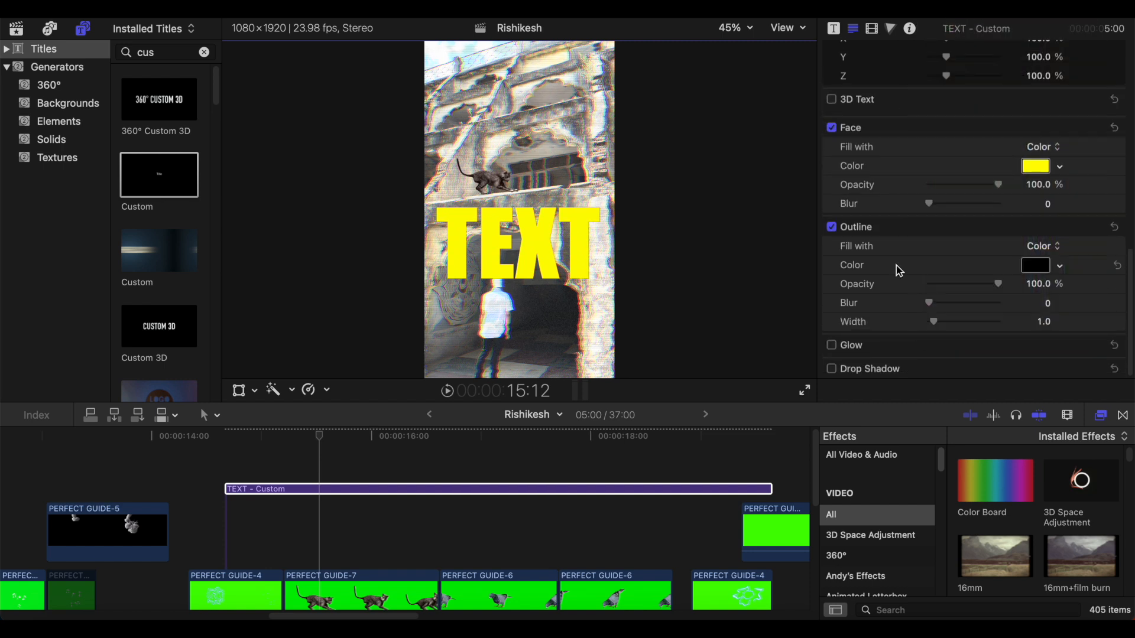
left_click_drag(933, 325, 981, 321)
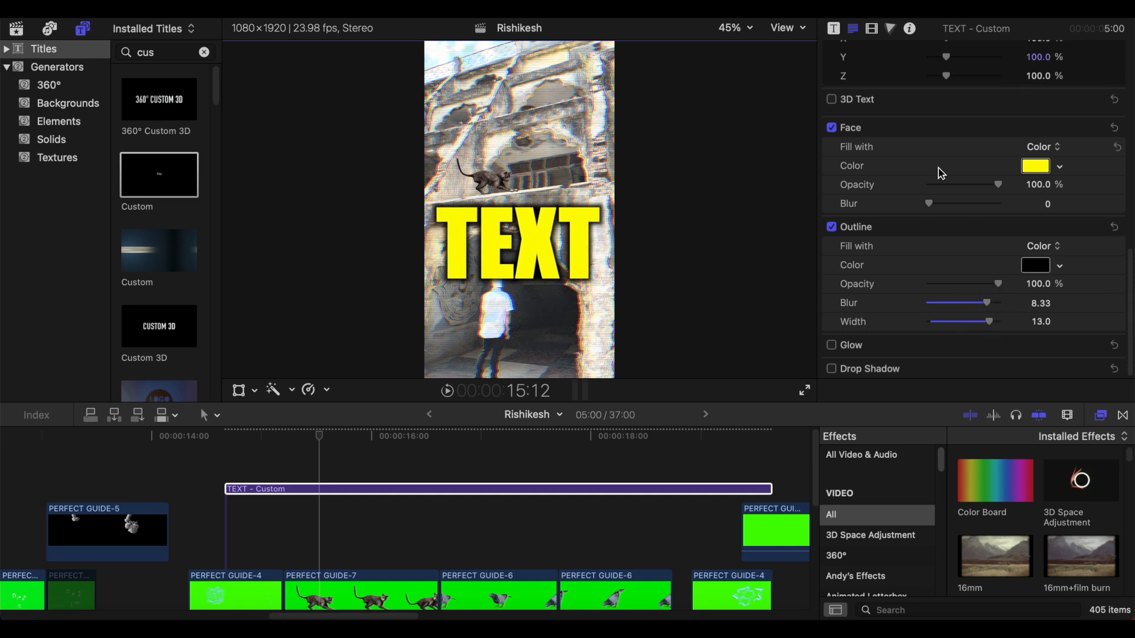
Set the TEXT title's In Opacity to 0% in the published parameters and play back its entrance
scroll(922, 206, "up", 10)
scroll(922, 207, "up", 2)
left_click(834, 29)
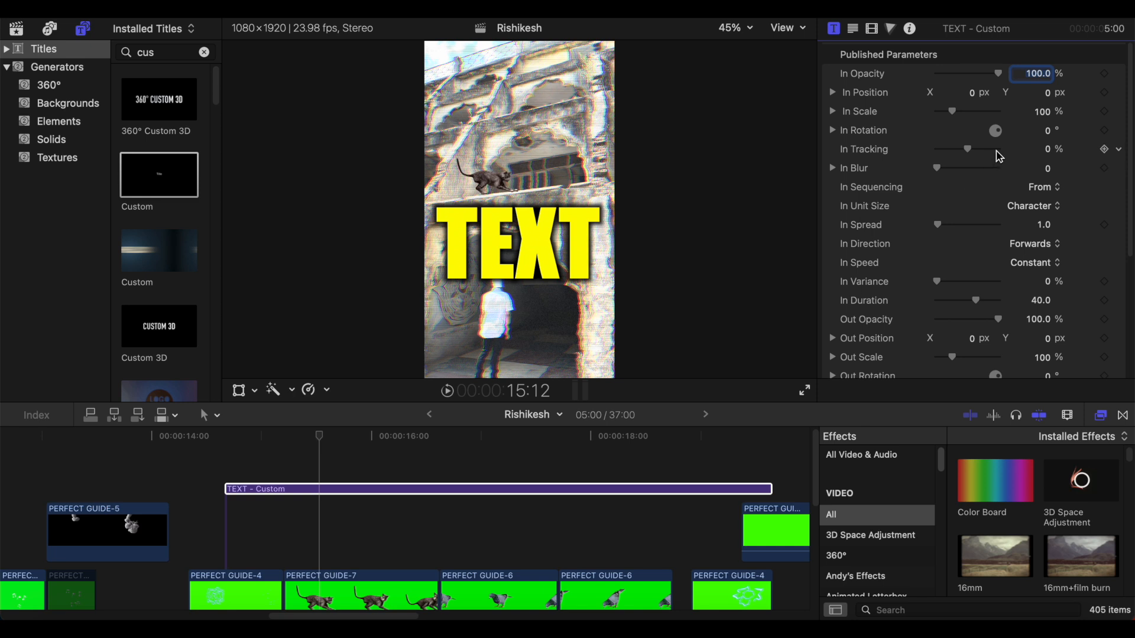
left_click_drag(998, 73, 929, 76)
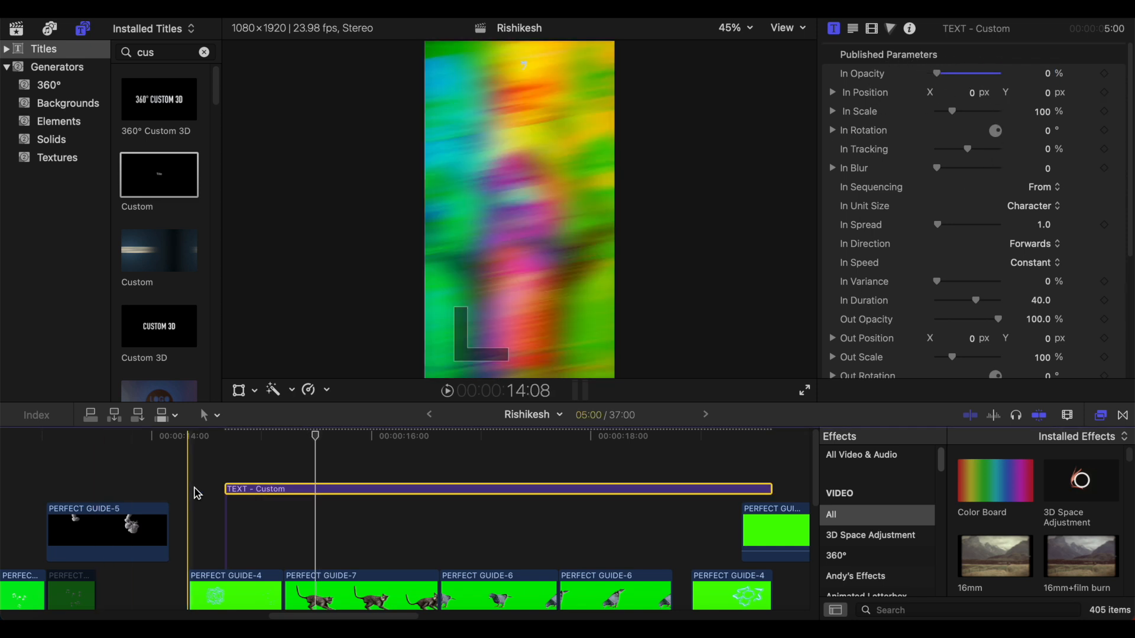
key("space")
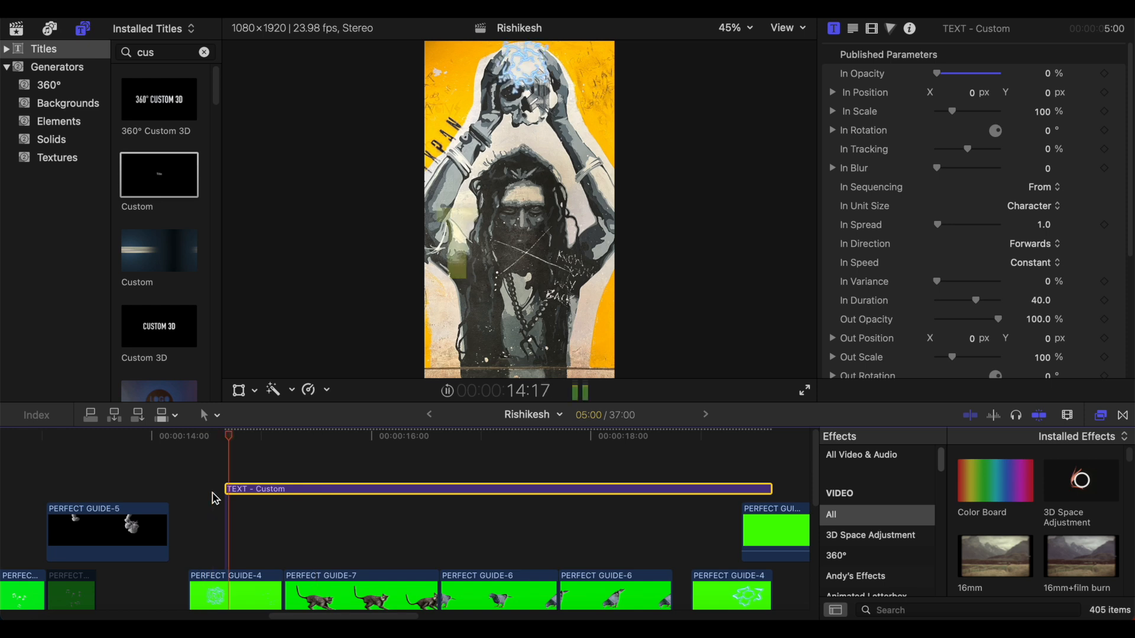
key("space")
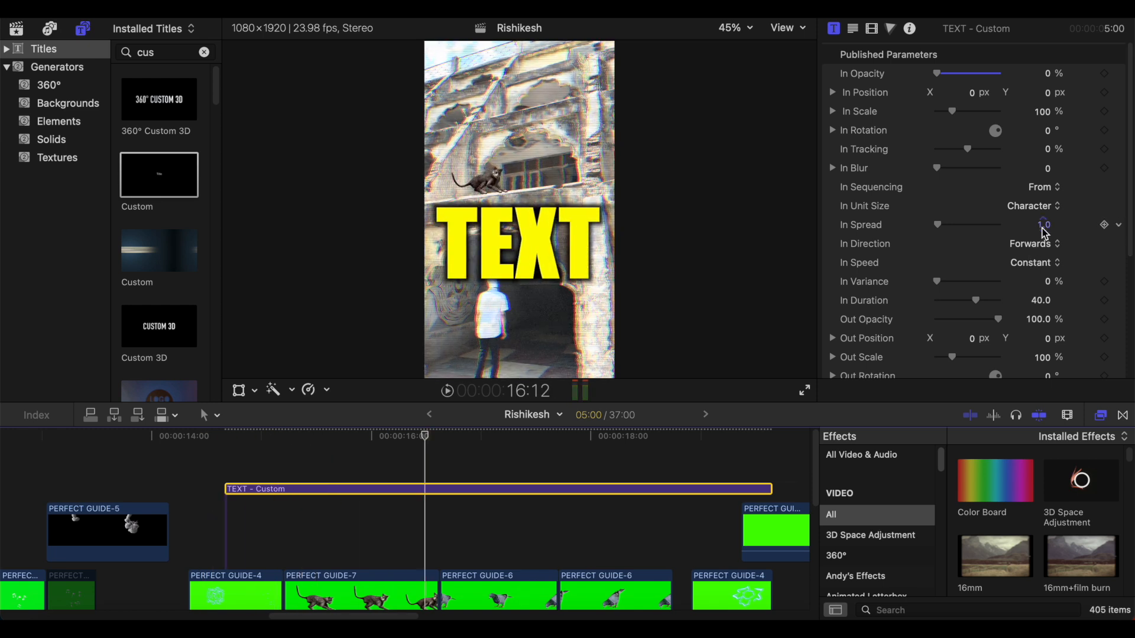
Set the title's In Unit Size to All and play back the entrance animation
left_click(1031, 206)
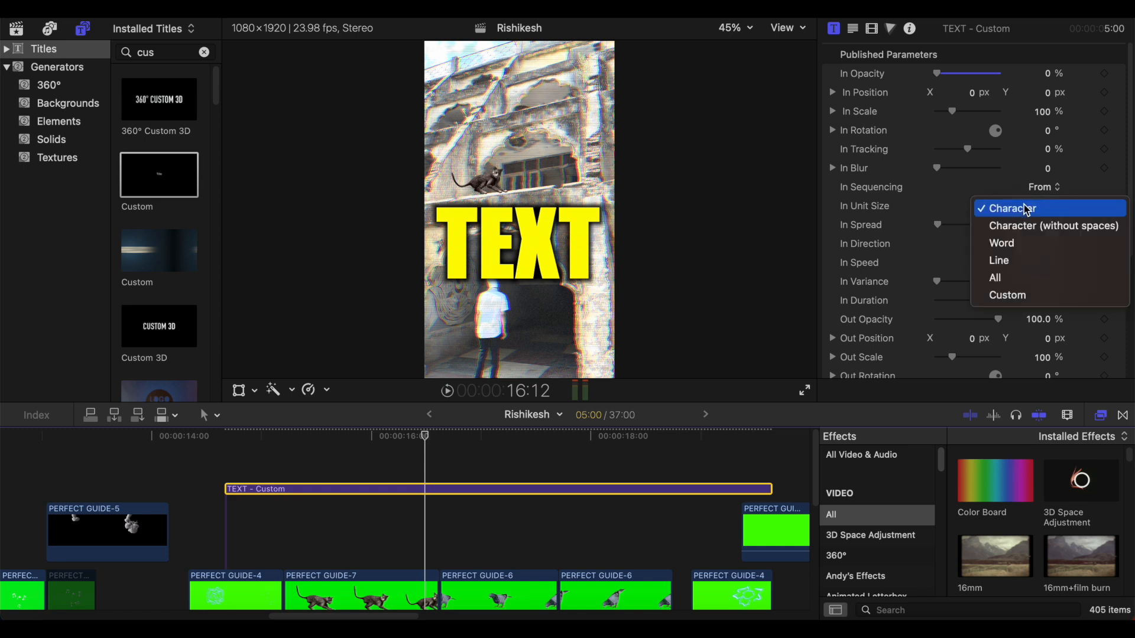
left_click(1018, 283)
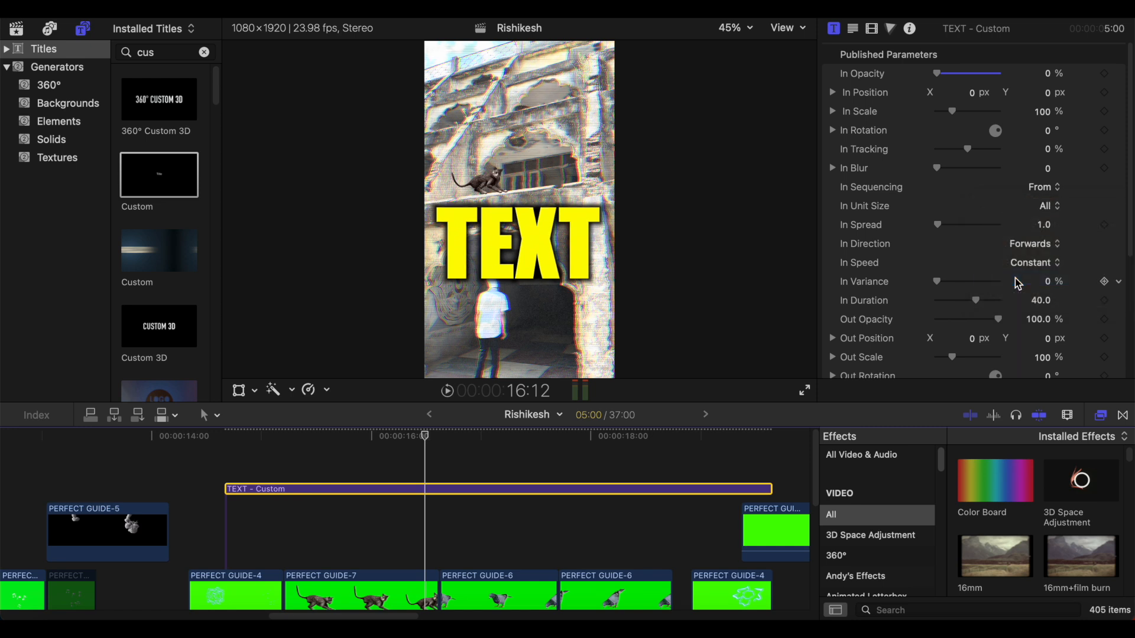
key("space")
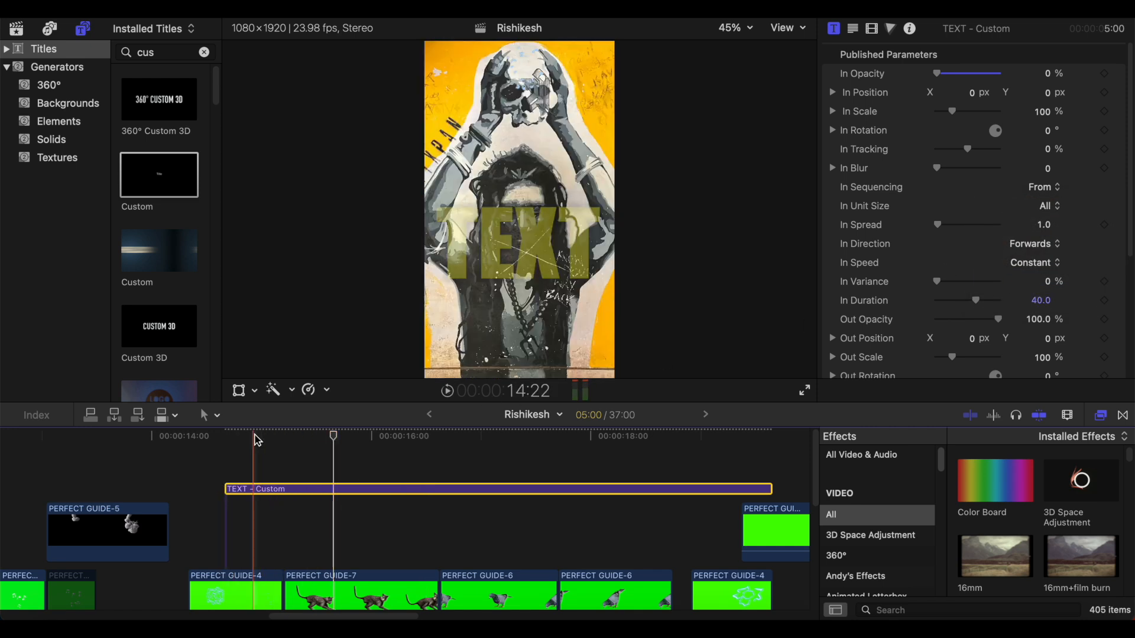
left_click(1026, 249)
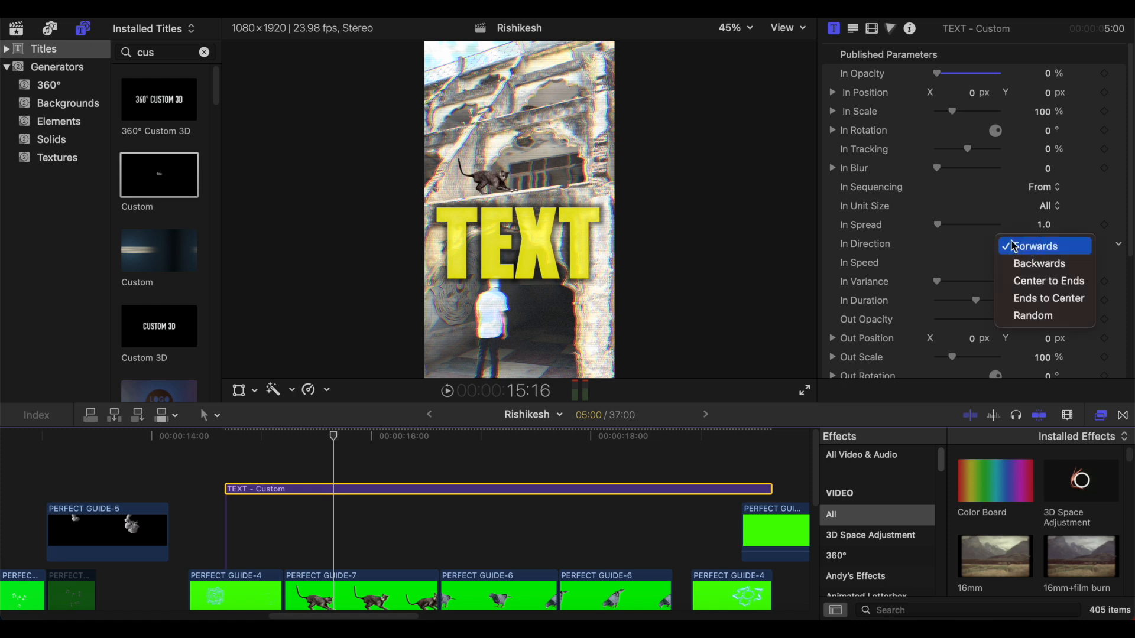
left_click(992, 225)
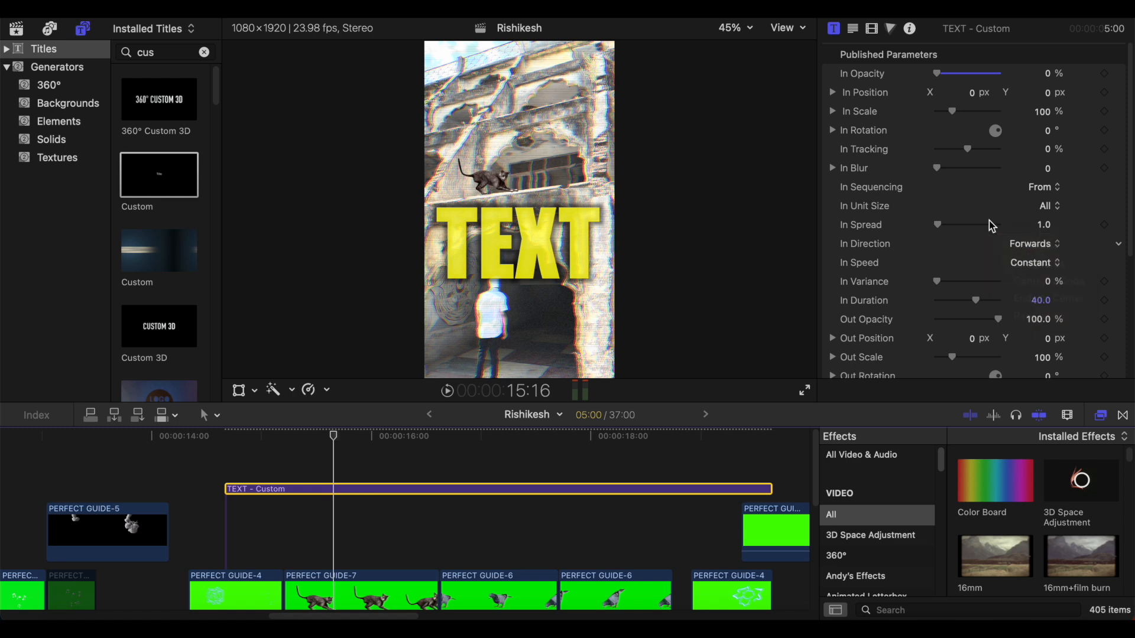
left_click(1046, 206)
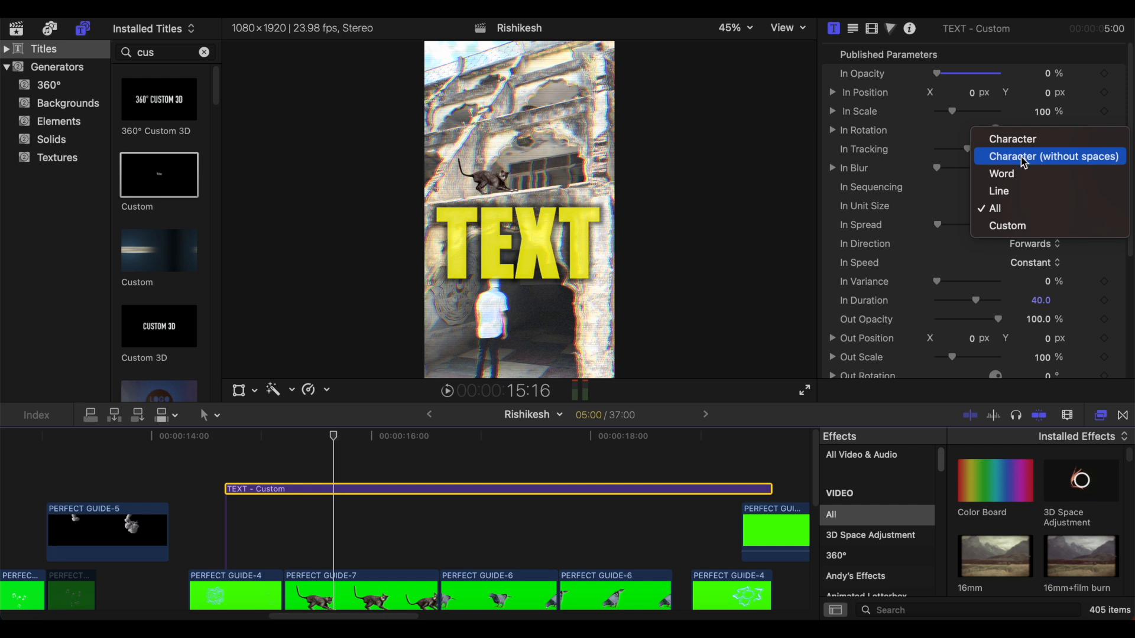
left_click(926, 201)
Set the title's In Opacity to 100% and its In Position X to -100 px, and play back the entrance
scroll(946, 177, "down", 1)
left_click(1048, 77)
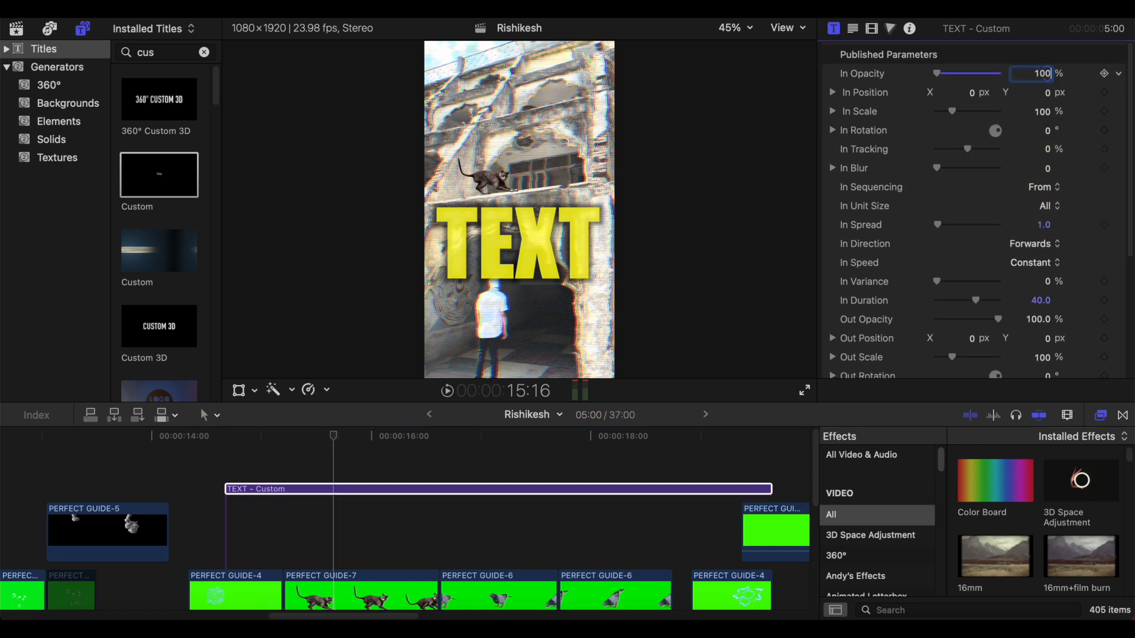
type("100")
key("Return")
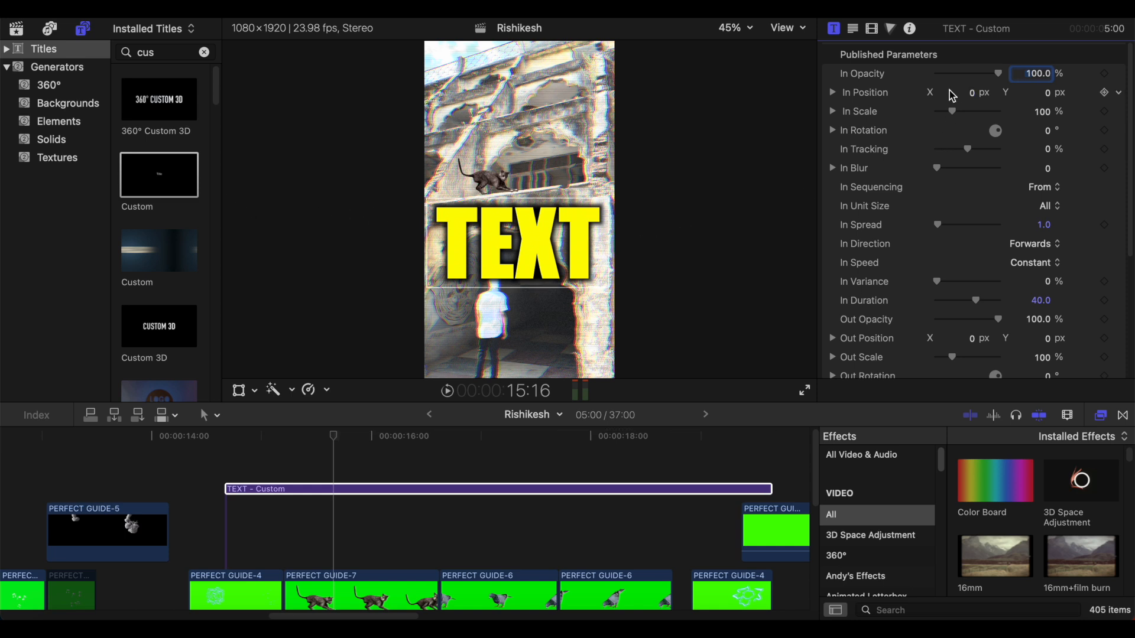
left_click(972, 93)
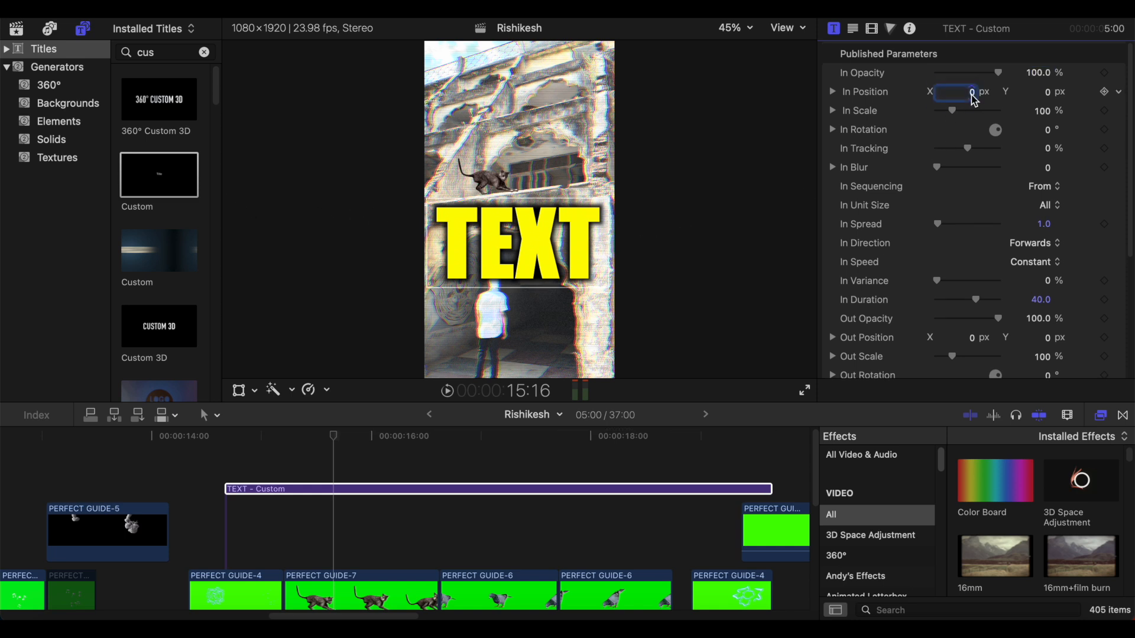
type("-100")
key("Return")
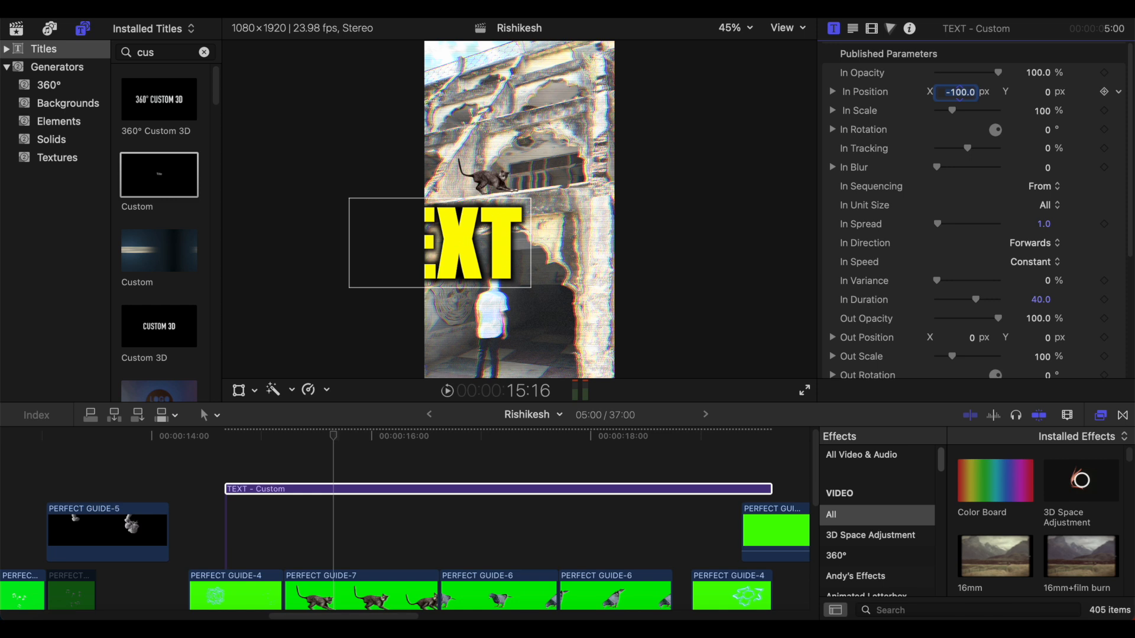
key("Return")
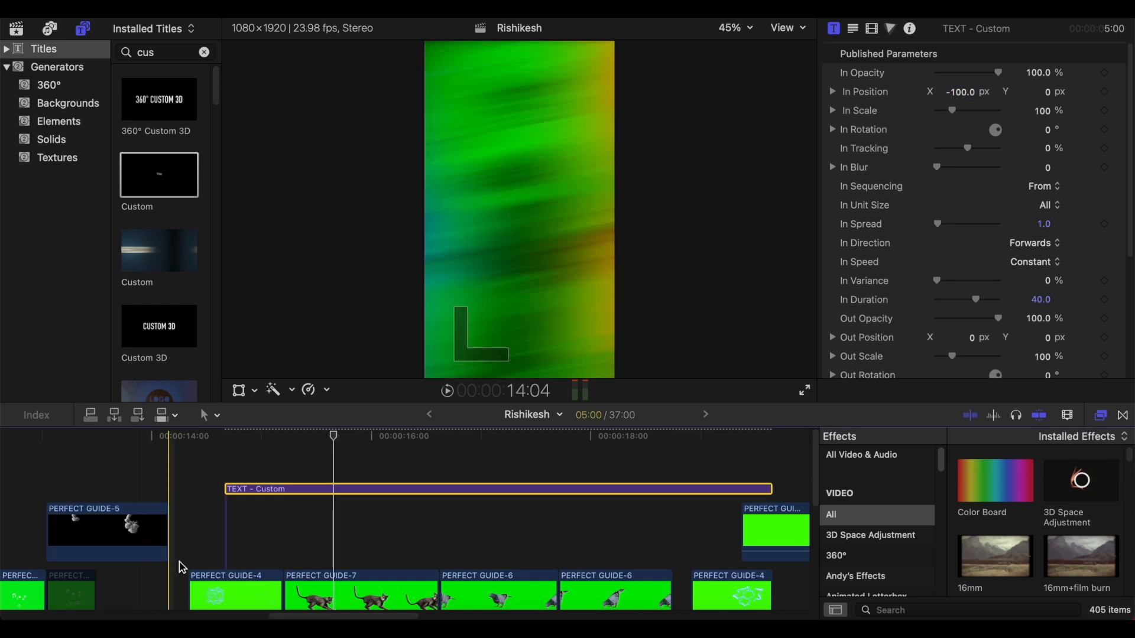
key("space")
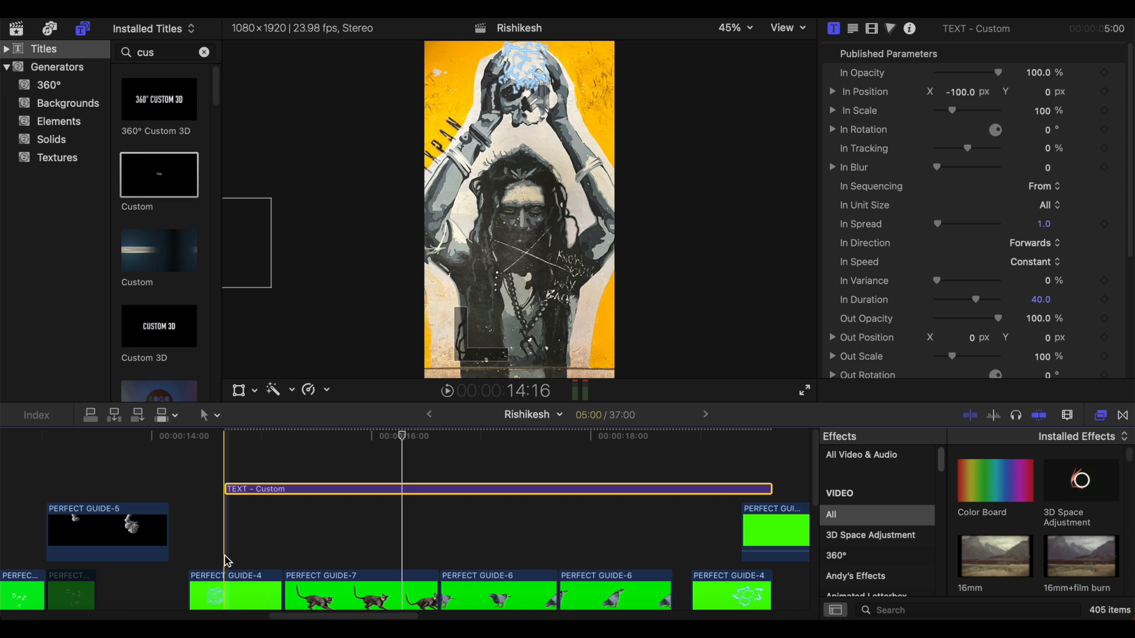
Look through the TEXT title's remaining In parameters and its Out animation parameters
scroll(963, 199, "down", 3)
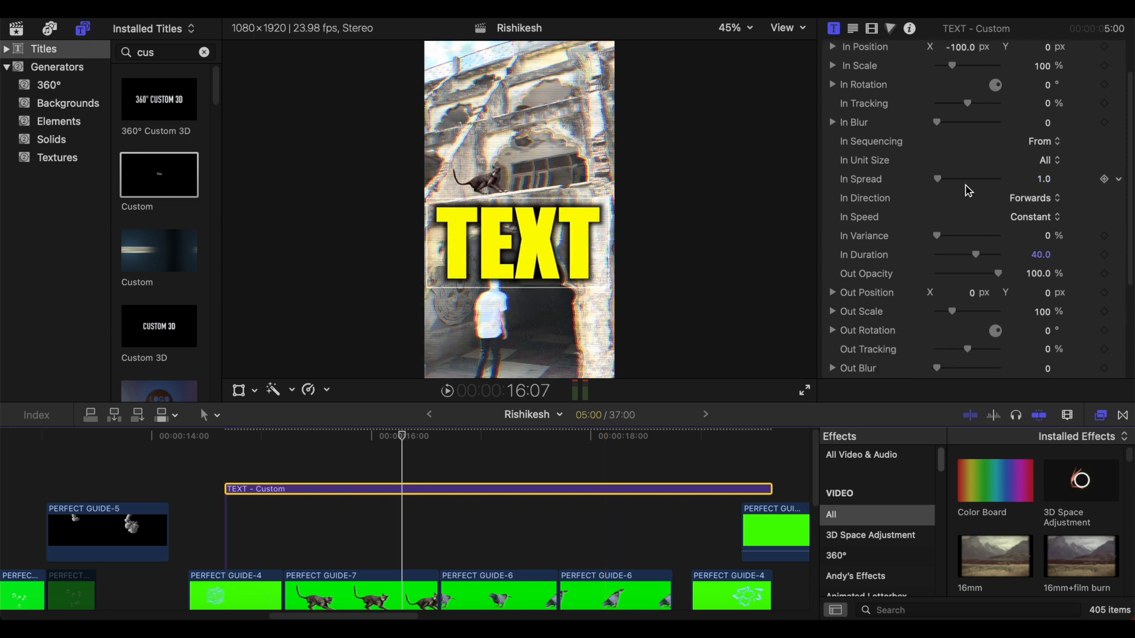
scroll(978, 184, "up", 2)
scroll(978, 185, "down", 3)
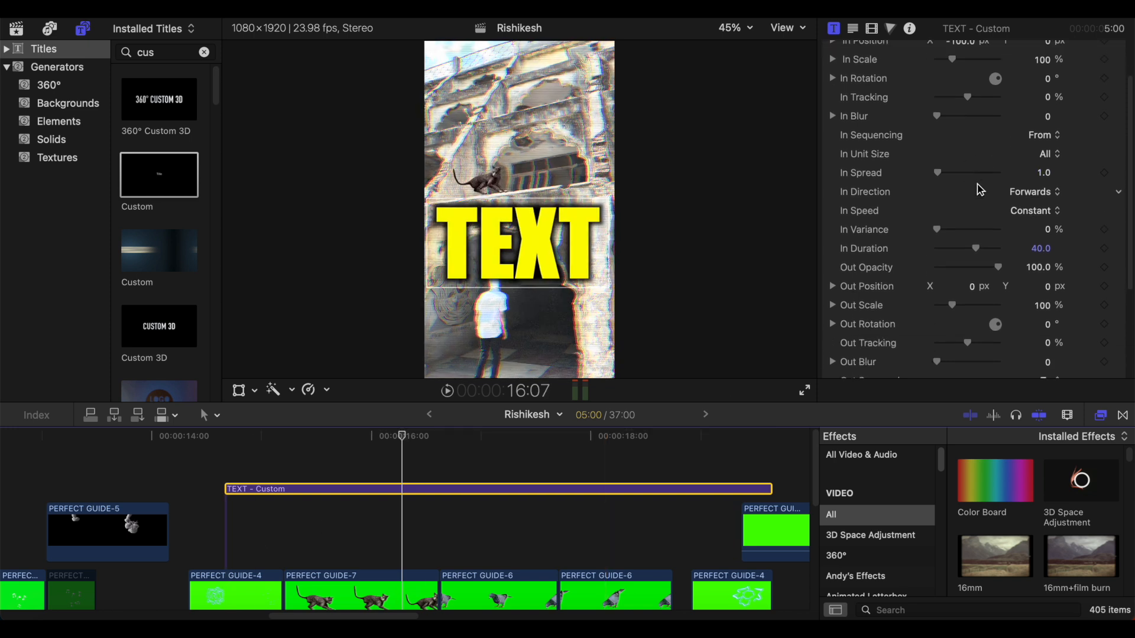
scroll(921, 159, "up", 3)
scroll(919, 207, "down", 6)
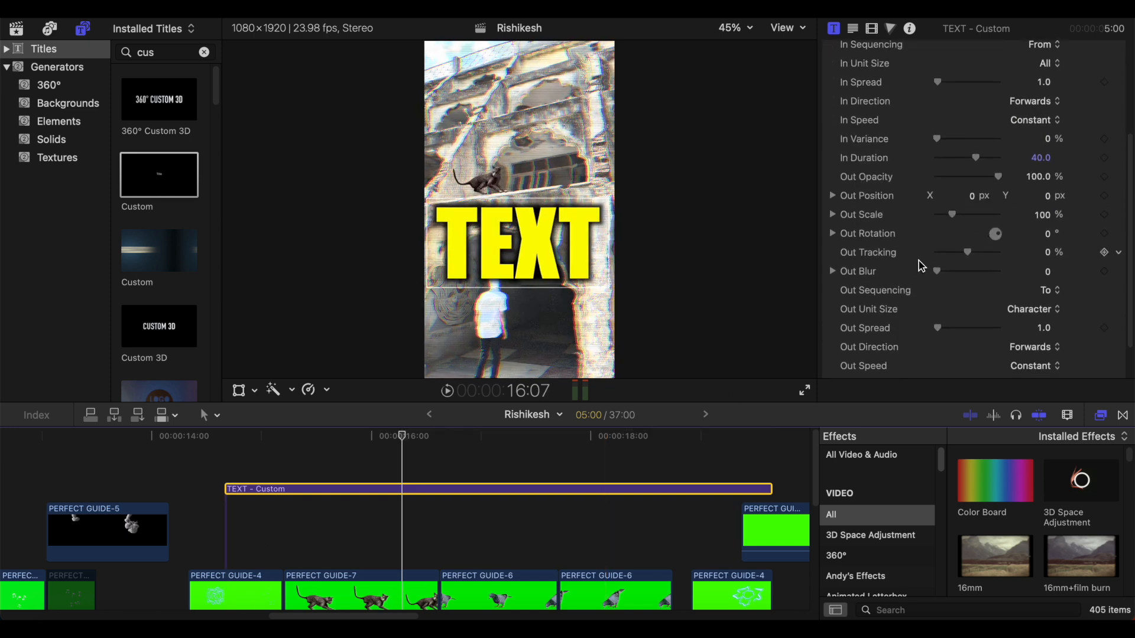